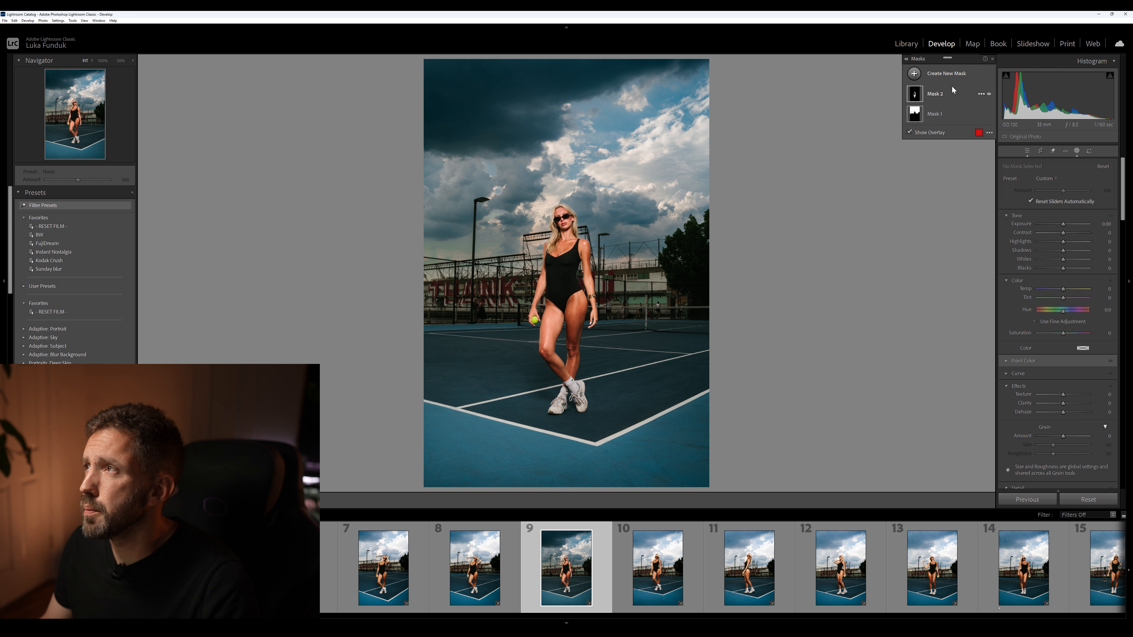
Delete all existing masks from the photo and reset its look with the RESET FILM preset
left_click(982, 95)
left_click(1029, 159)
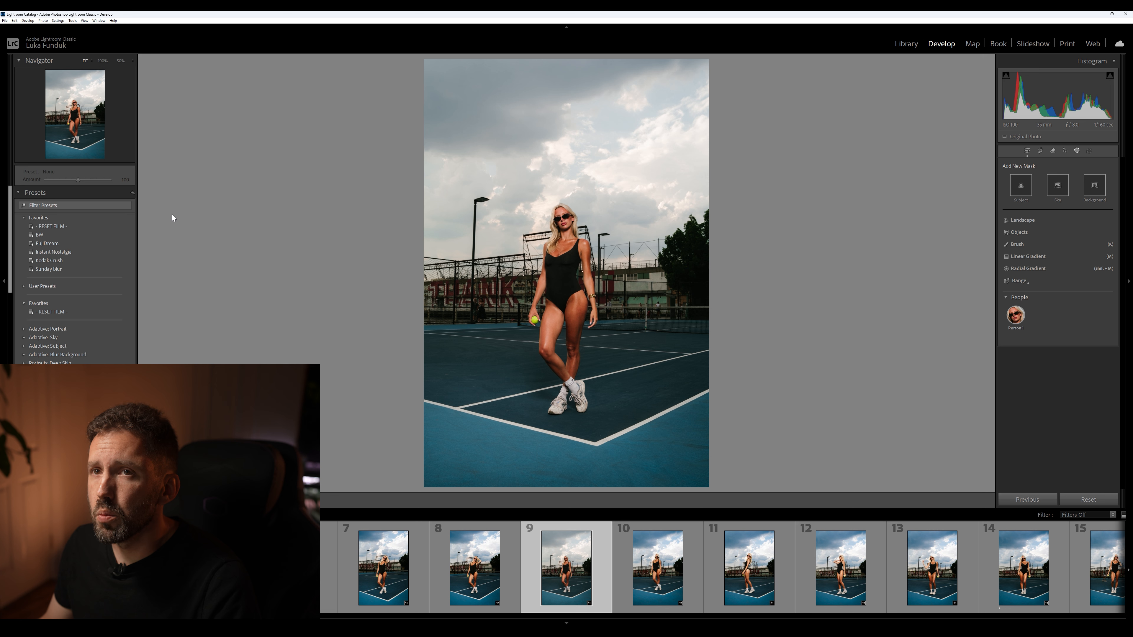
left_click(64, 311)
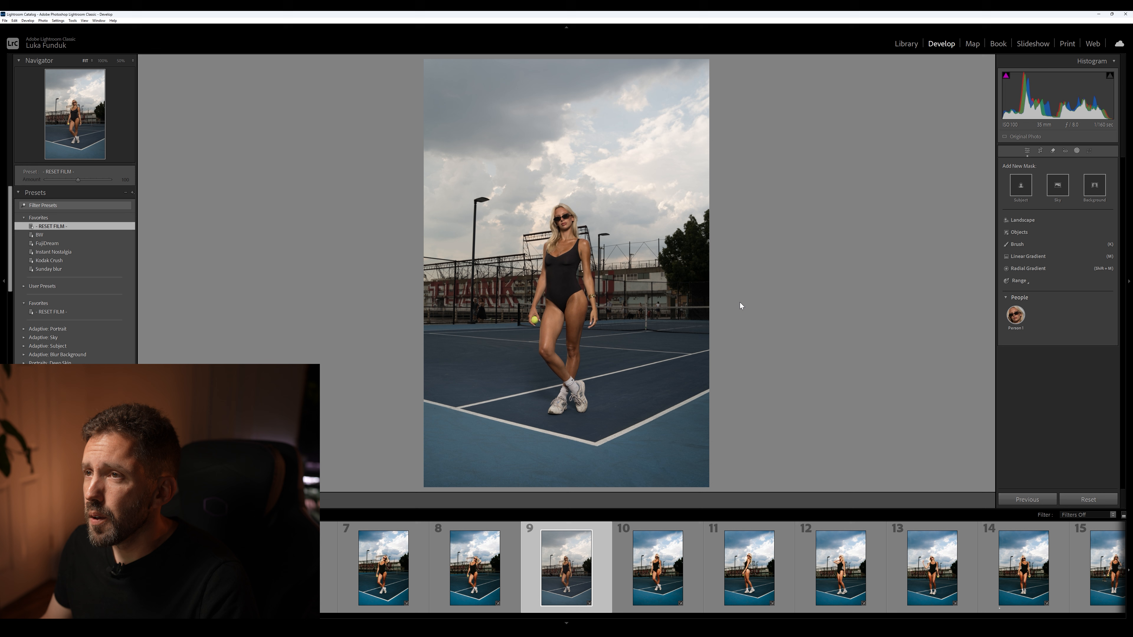
left_click(1077, 152)
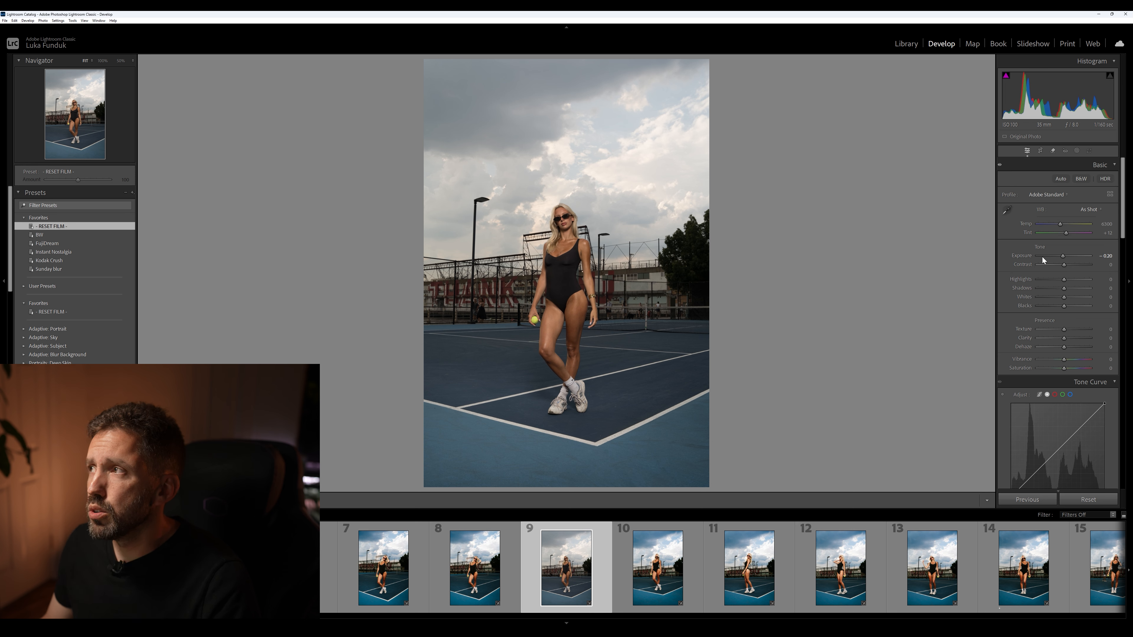
Try a warmer white balance temperature of 7143, and apply the FujiDream preset to the photo
left_click_drag(1059, 225, 1063, 225)
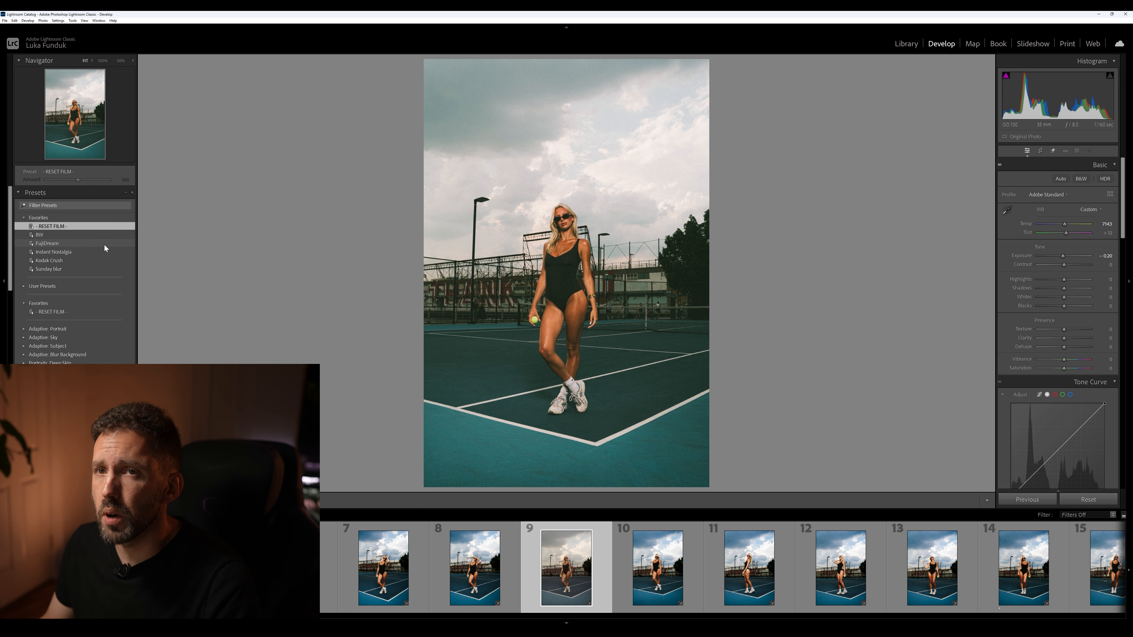
left_click(56, 246)
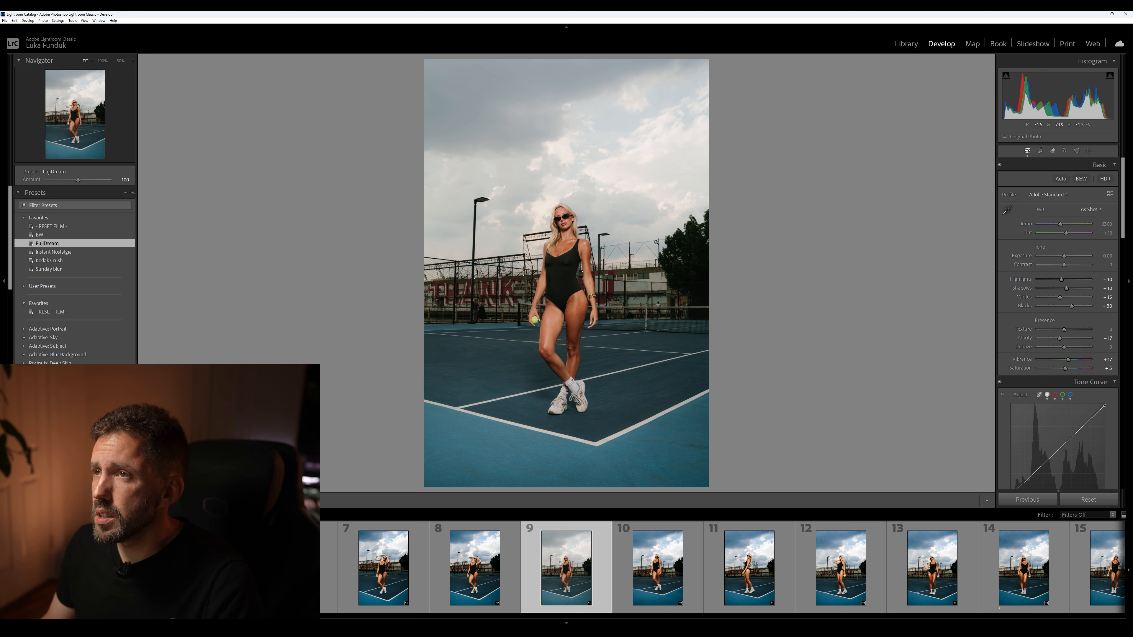
Create a sky mask and subtract the woman's face and hair from it with a brush
left_click(1077, 152)
left_click(1062, 189)
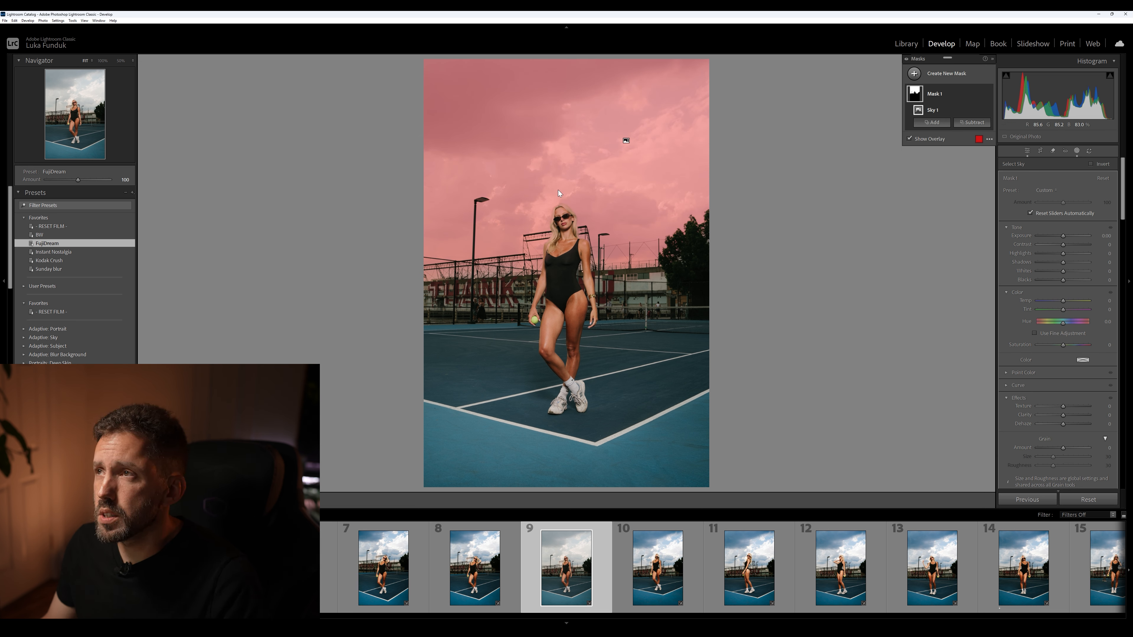
left_click(102, 61)
left_click_drag(67, 117, 64, 109)
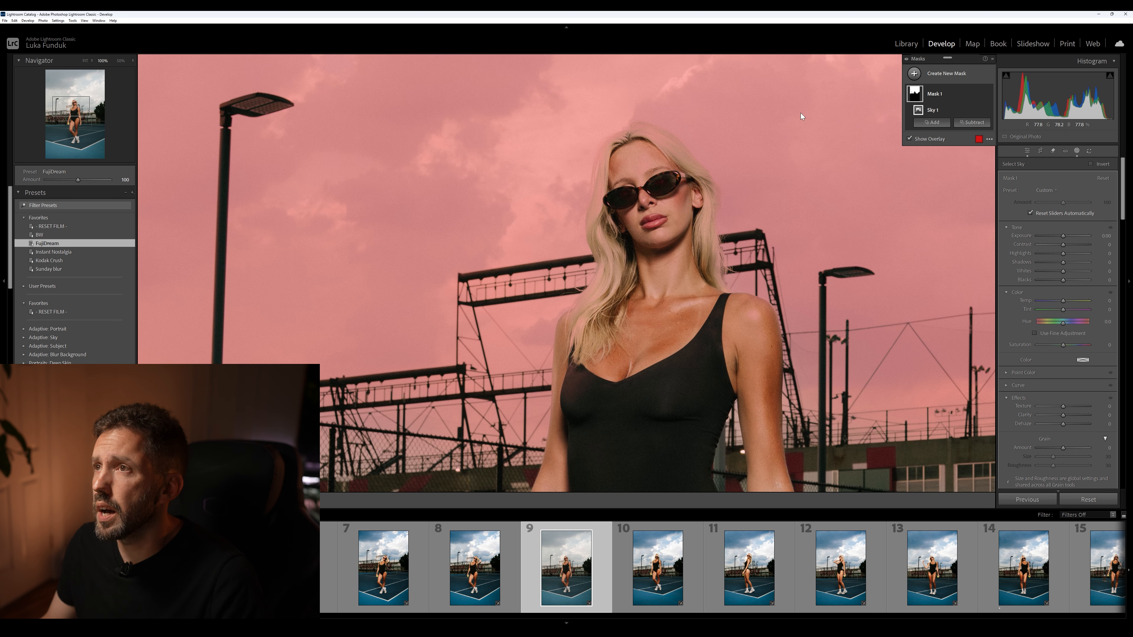
left_click(972, 122)
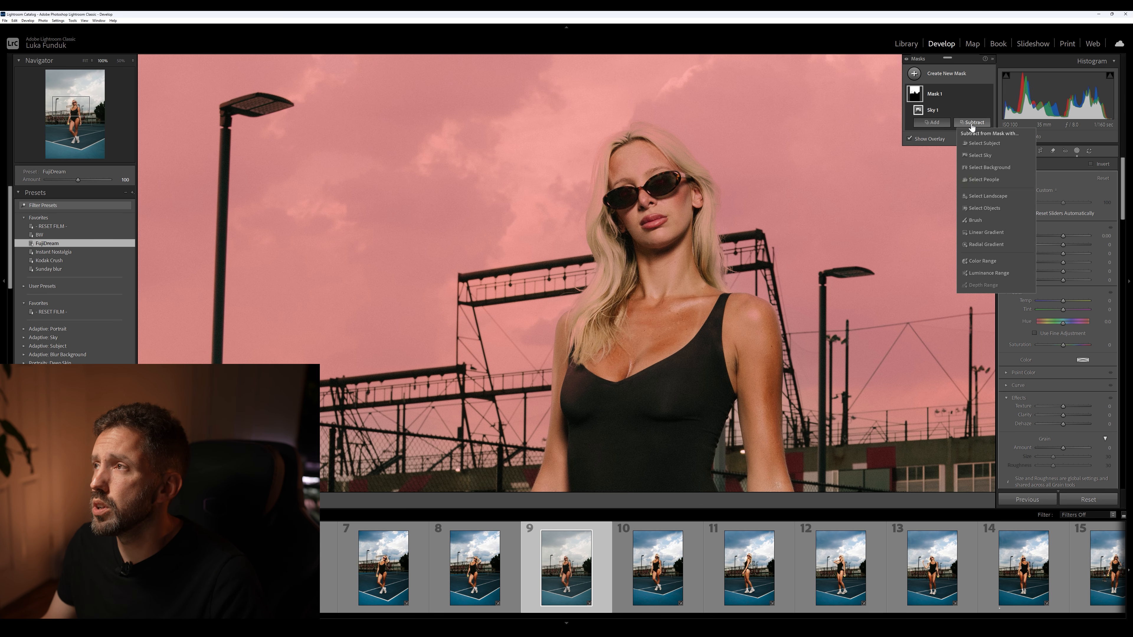
left_click(983, 220)
mouse_move(666, 205)
left_mouse_down()
mouse_move(653, 141)
mouse_move(670, 147)
mouse_move(643, 134)
mouse_move(675, 144)
mouse_move(706, 190)
mouse_move(711, 273)
mouse_move(698, 183)
mouse_move(645, 134)
mouse_move(694, 135)
mouse_move(661, 114)
mouse_move(709, 138)
mouse_move(704, 159)
mouse_move(658, 124)
mouse_move(651, 140)
mouse_move(640, 133)
mouse_move(607, 154)
mouse_move(594, 242)
mouse_move(612, 283)
mouse_move(606, 222)
mouse_move(617, 279)
mouse_move(608, 264)
mouse_move(562, 329)
mouse_move(604, 304)
mouse_move(584, 350)
mouse_move(608, 360)
mouse_move(692, 289)
mouse_move(684, 255)
mouse_move(715, 288)
mouse_move(702, 198)
mouse_move(680, 155)
mouse_move(628, 137)
mouse_move(648, 135)
mouse_move(613, 147)
mouse_move(595, 241)
mouse_move(611, 278)
mouse_move(595, 314)
left_mouse_up()
left_click(700, 144, "alt")
scroll(707, 137, "down", 4)
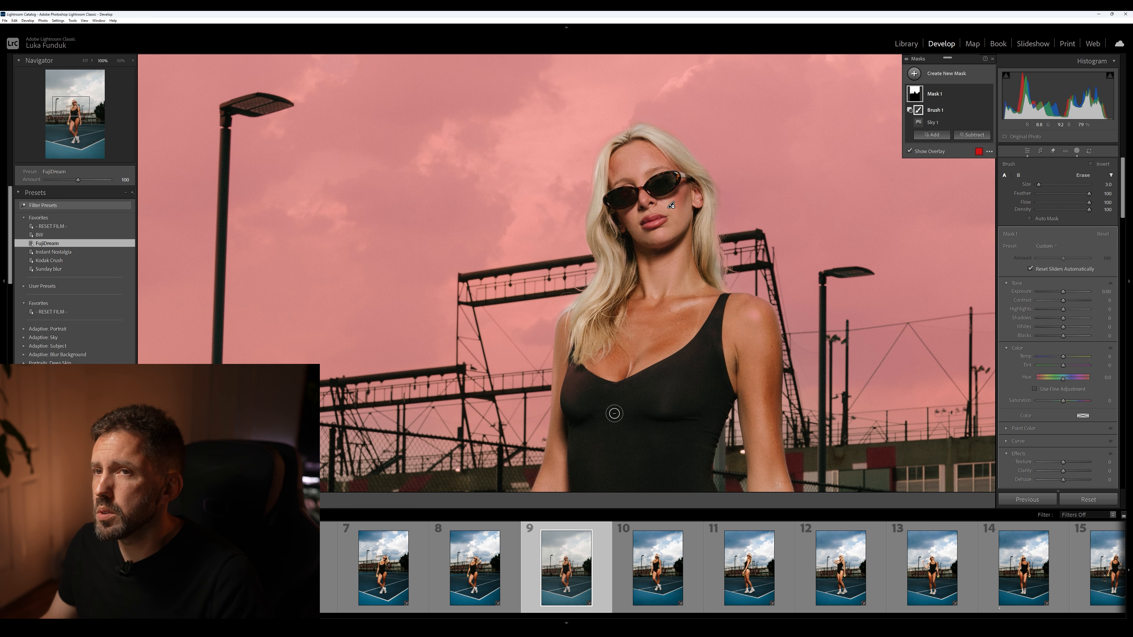
Brush the woman's arm and the lower part of her hair out of the sky mask
left_click_drag(71, 105, 71, 121)
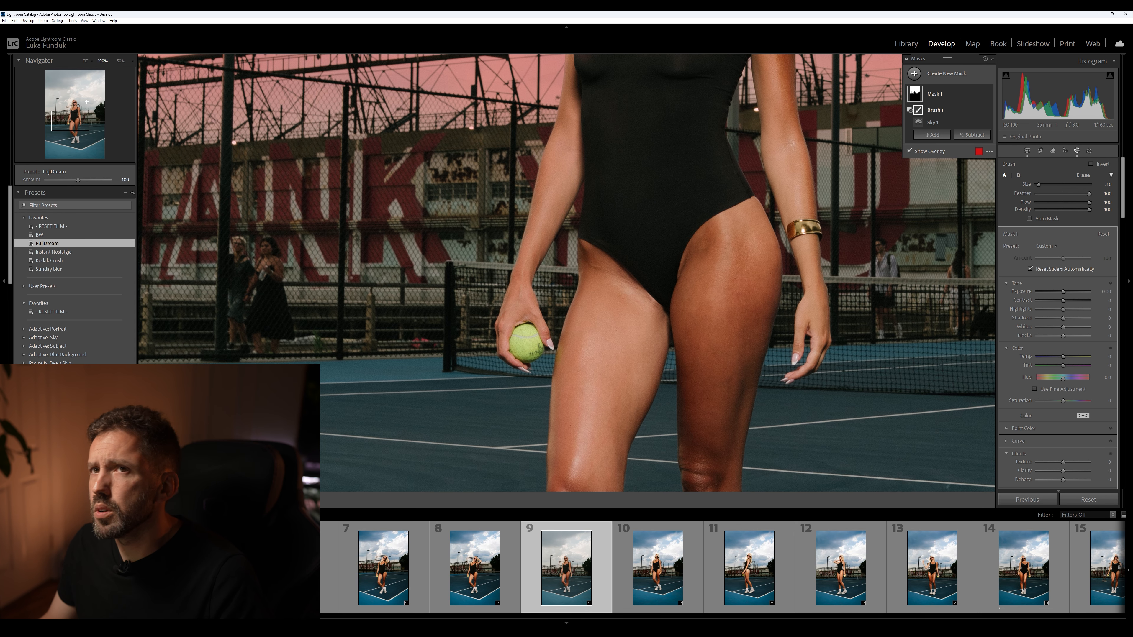
left_click_drag(70, 121, 72, 113)
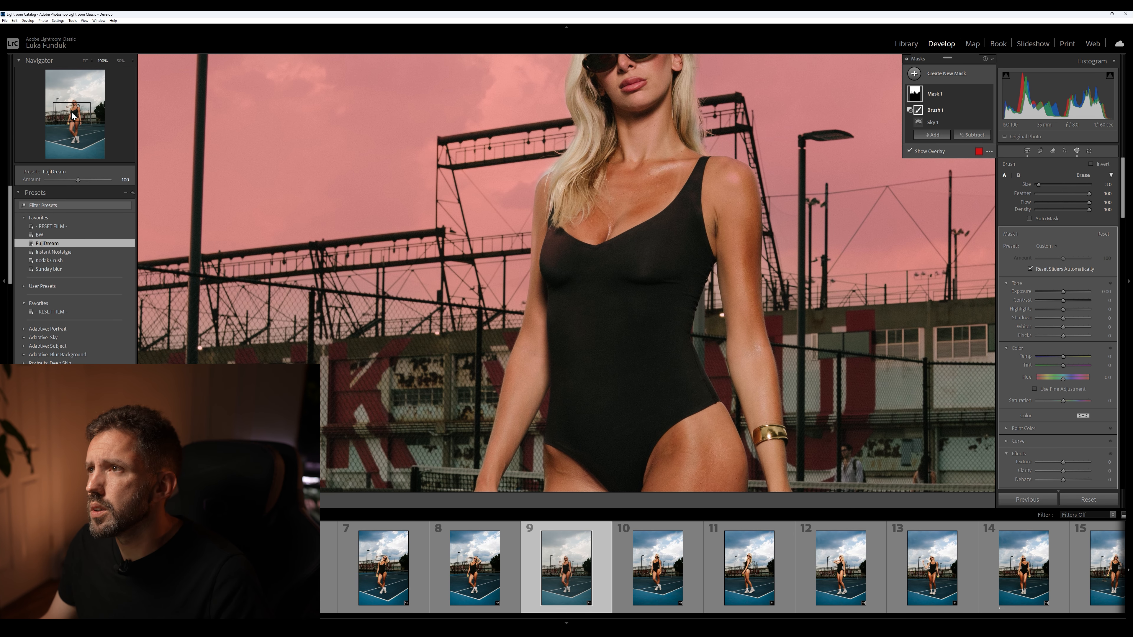
mouse_move(751, 315)
left_mouse_down()
mouse_move(745, 203)
mouse_move(750, 313)
left_mouse_up()
mouse_move(543, 198)
left_mouse_down()
mouse_move(533, 325)
mouse_move(558, 179)
mouse_move(610, 150)
left_mouse_up()
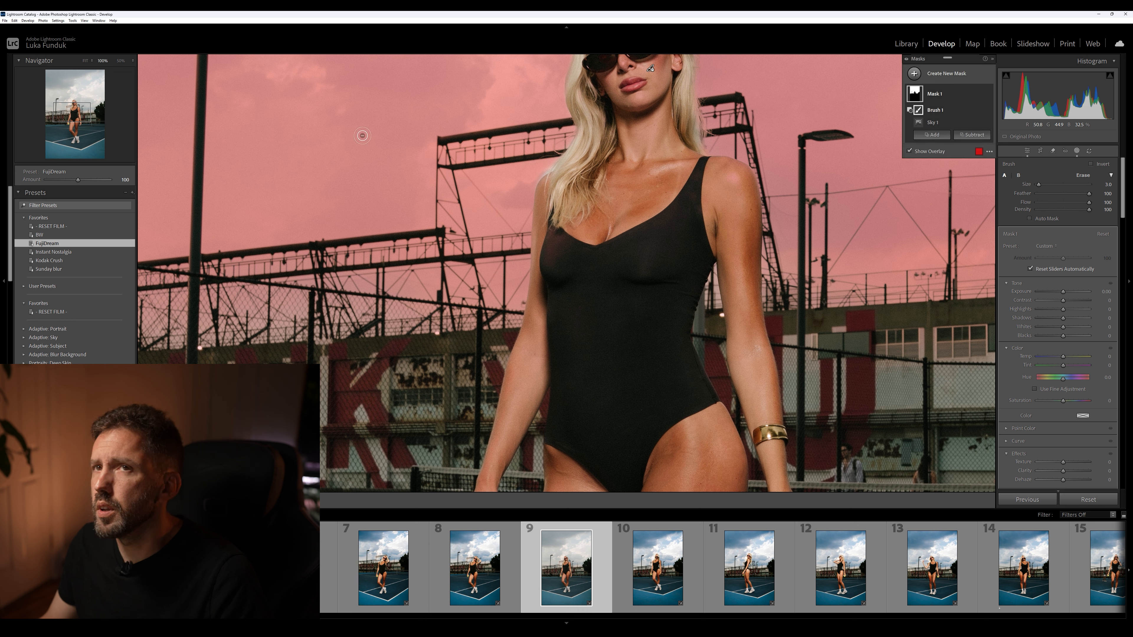
left_click(86, 61)
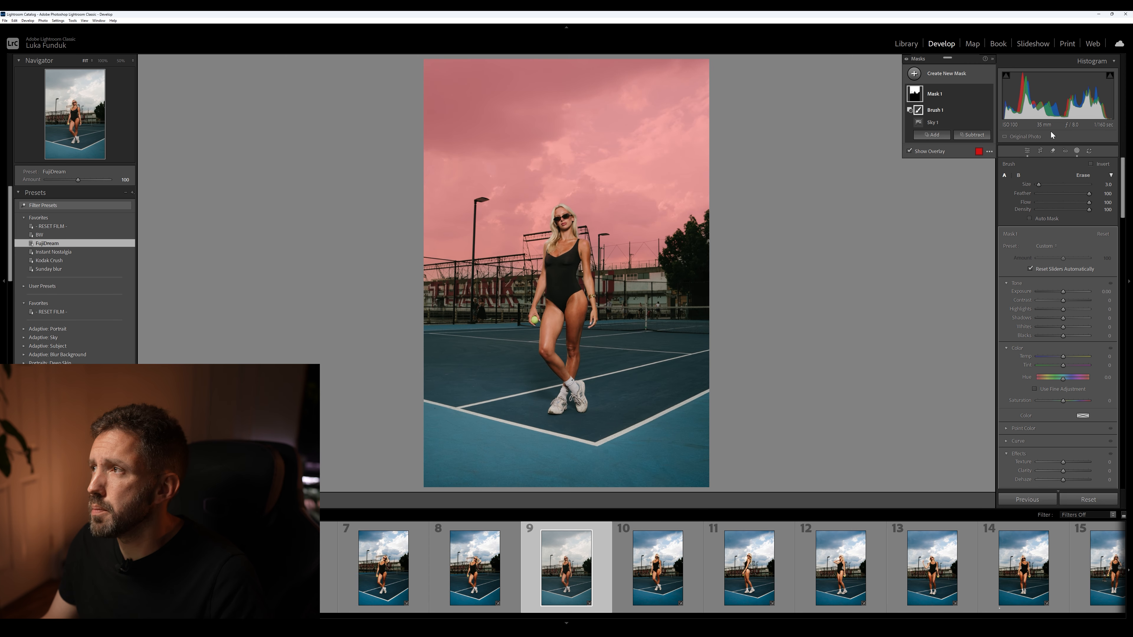
Darken the sky mask with Exposure -1.07, Shadows -60 and lower Blacks, raise its Contrast, and add slight Texture, Clarity and Dehaze
mouse_move(1063, 292)
left_mouse_down()
mouse_move(1047, 318)
mouse_move(1051, 336)
mouse_move(1069, 302)
left_mouse_up()
scroll(1044, 308, "down", 3)
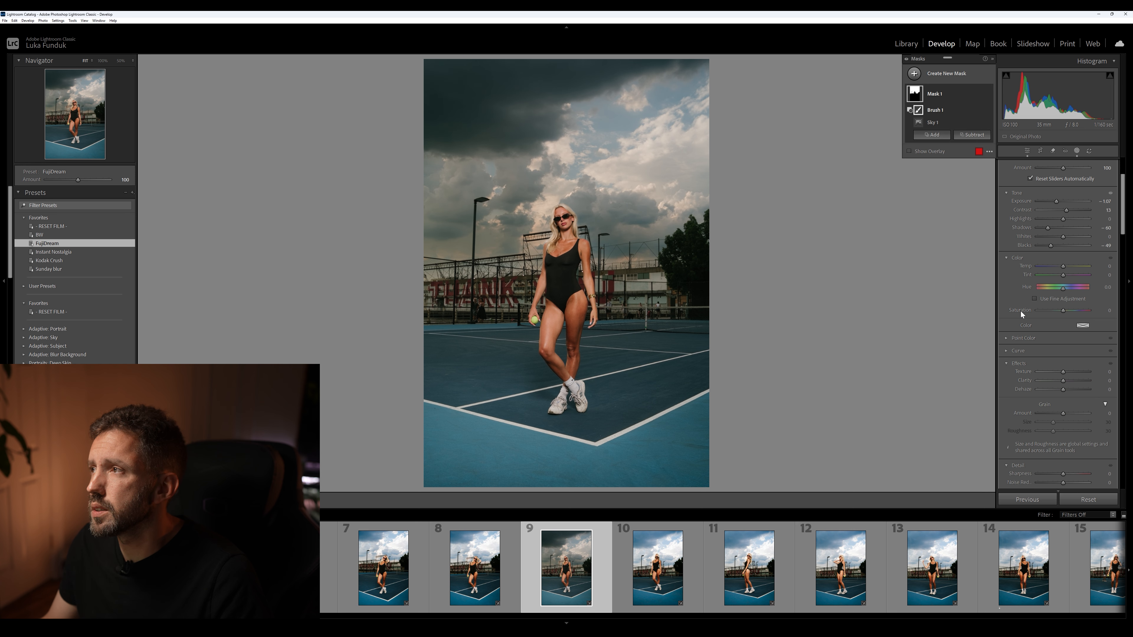
left_click_drag(1063, 391, 1066, 379)
left_click_drag(1064, 372, 1063, 373)
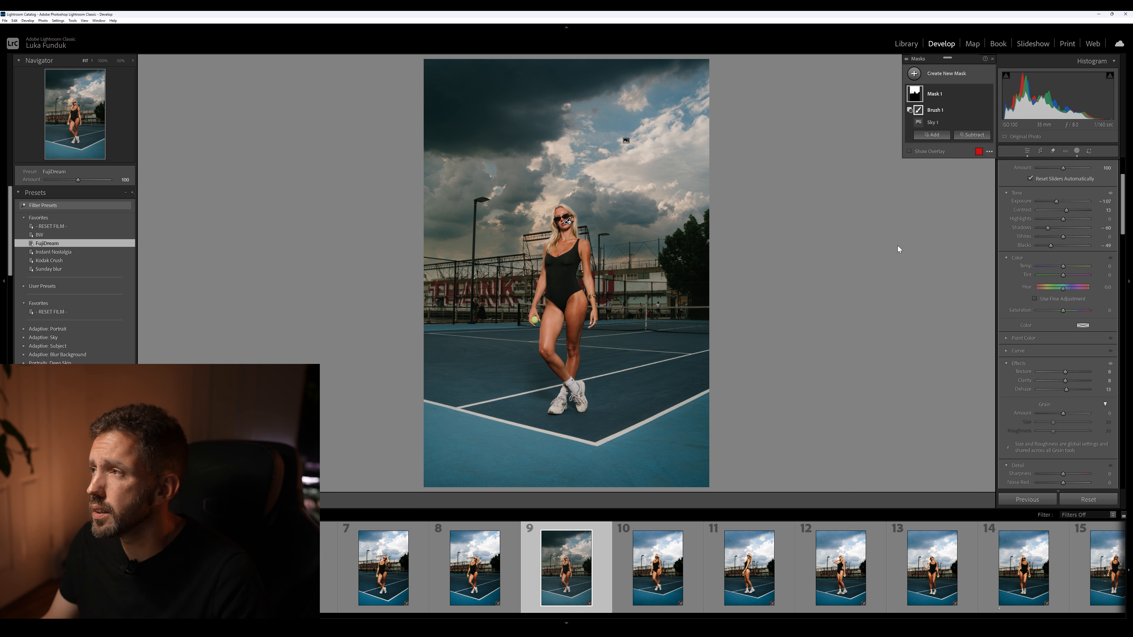
Cool the sky mask by setting its Temp to about -8, and close the masking tools
scroll(1031, 301, "up", 3)
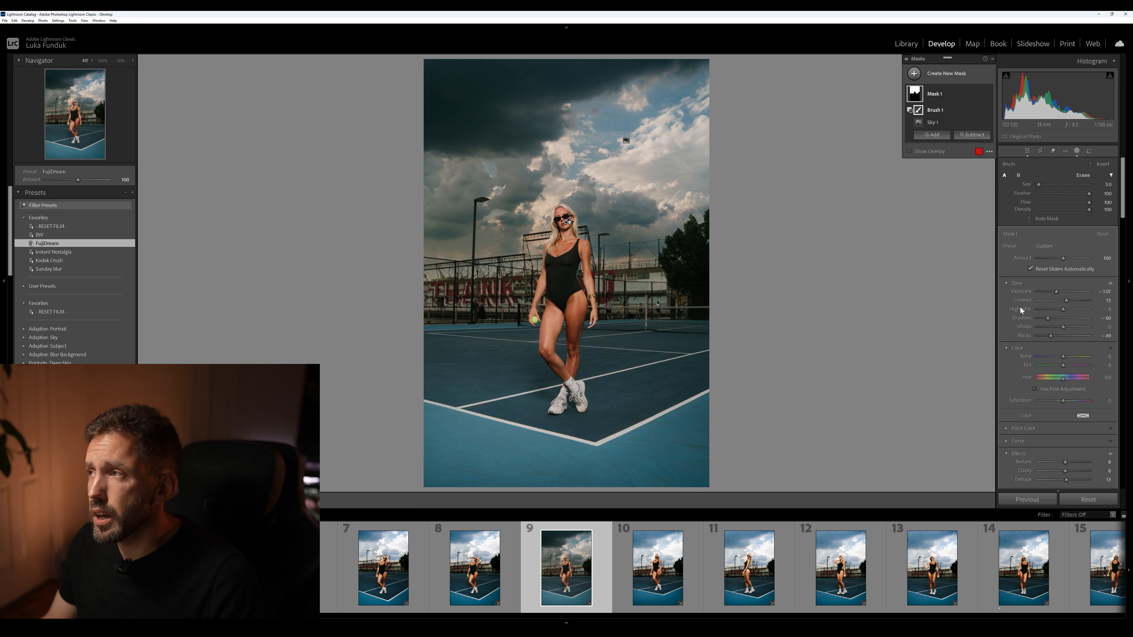
left_click_drag(1061, 357, 1061, 357)
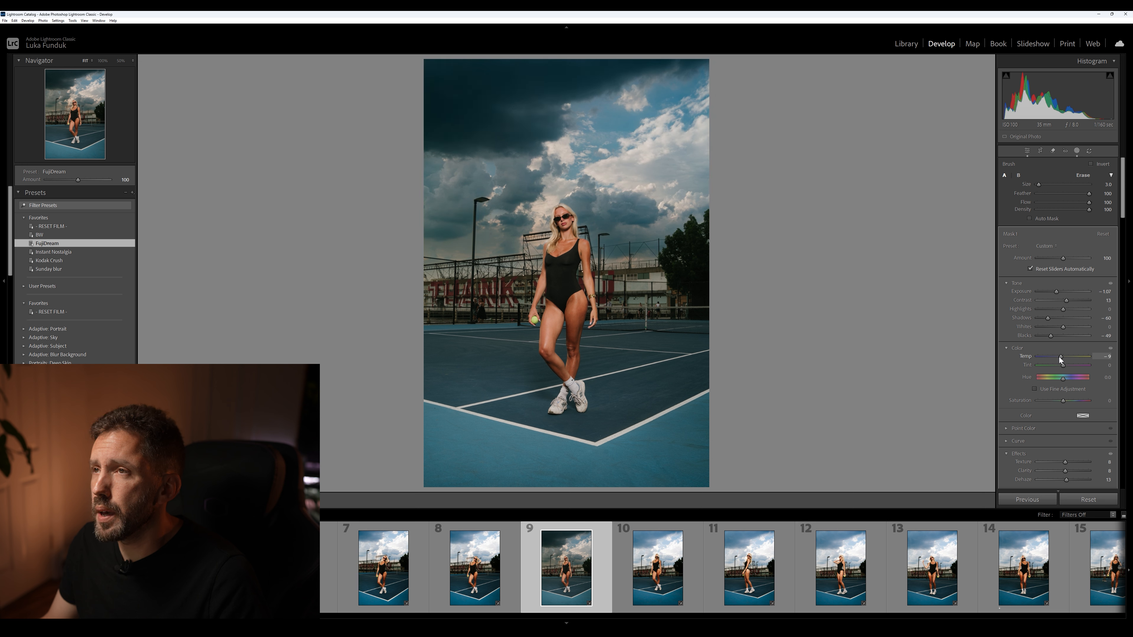
left_click_drag(1061, 358, 1061, 358)
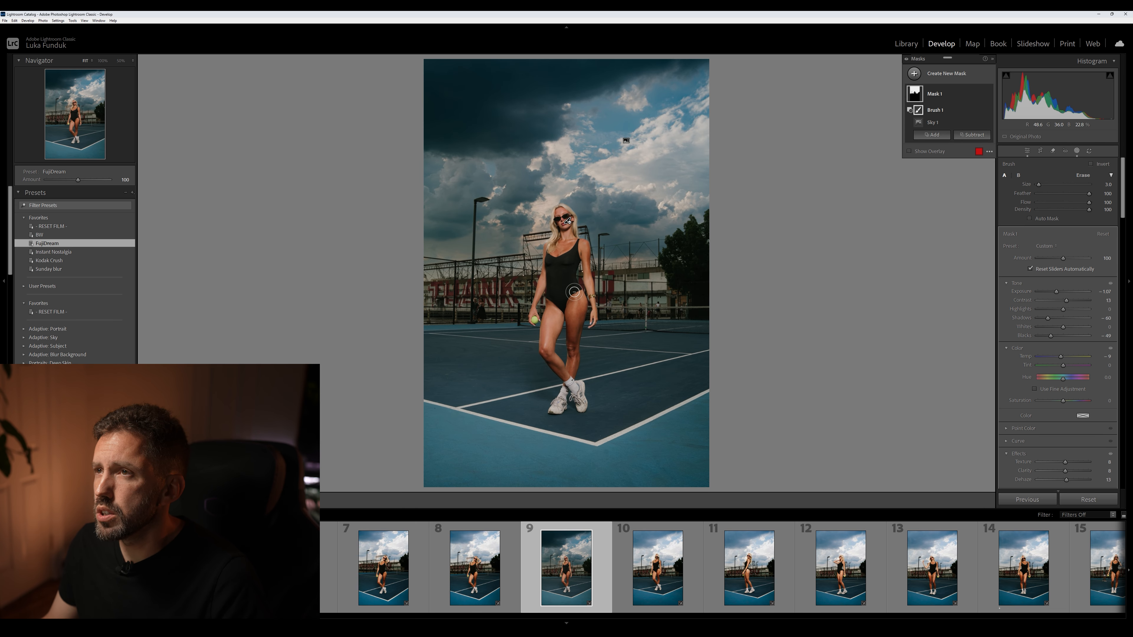
left_click(1078, 151)
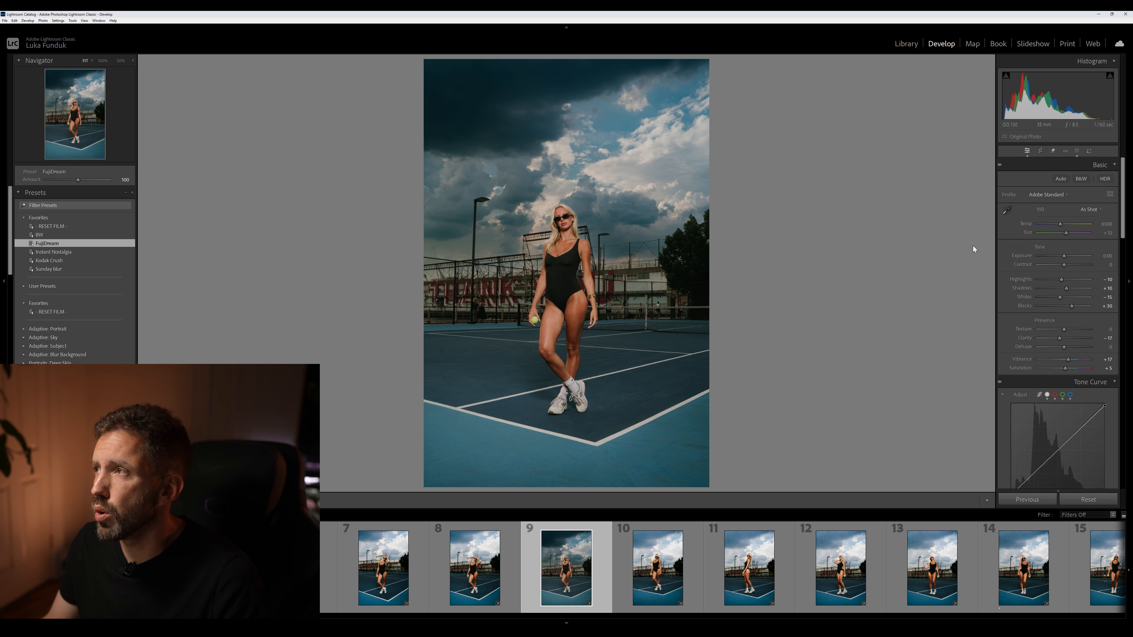
Add a linear gradient mask rising from the photo's bottom edge to the woman's waist
left_click(1076, 151)
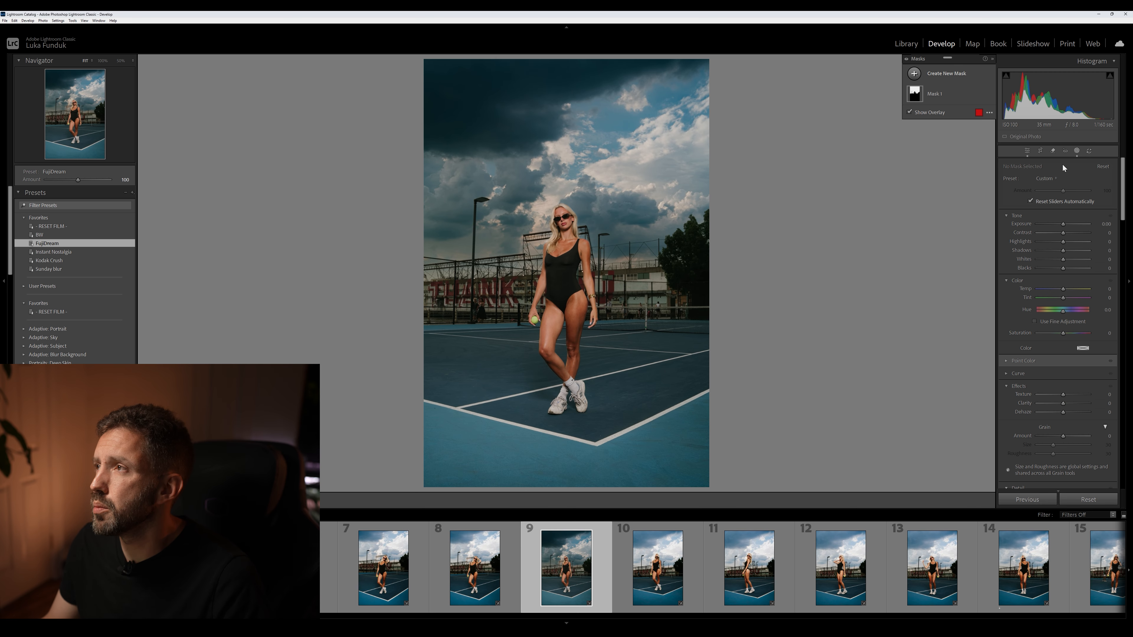
left_click(930, 79)
left_click(961, 174)
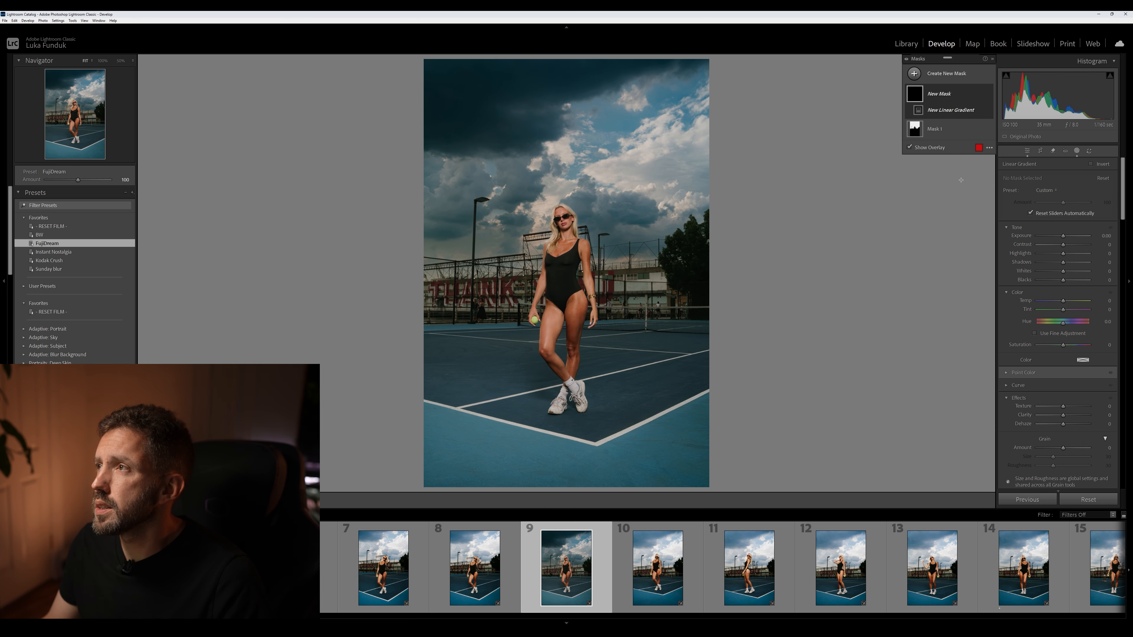
left_click_drag(567, 491, 569, 273)
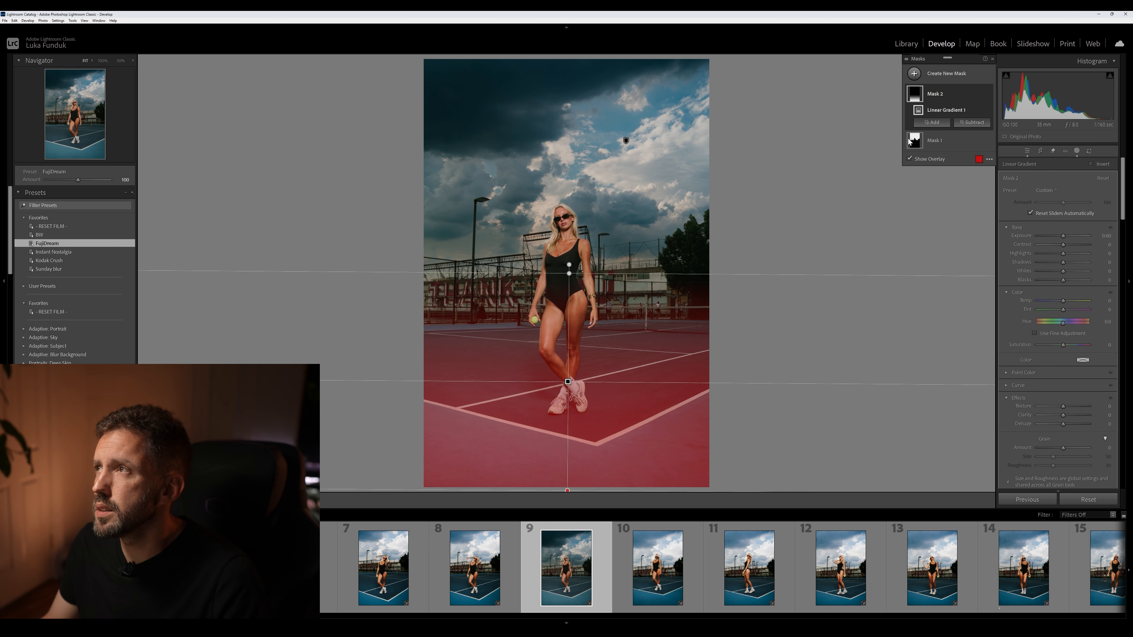
Subtract the person from the gradient mask using Facial Skin, Body Skin, Eyebrows, Lips, Hair and Clothes
left_click(973, 122)
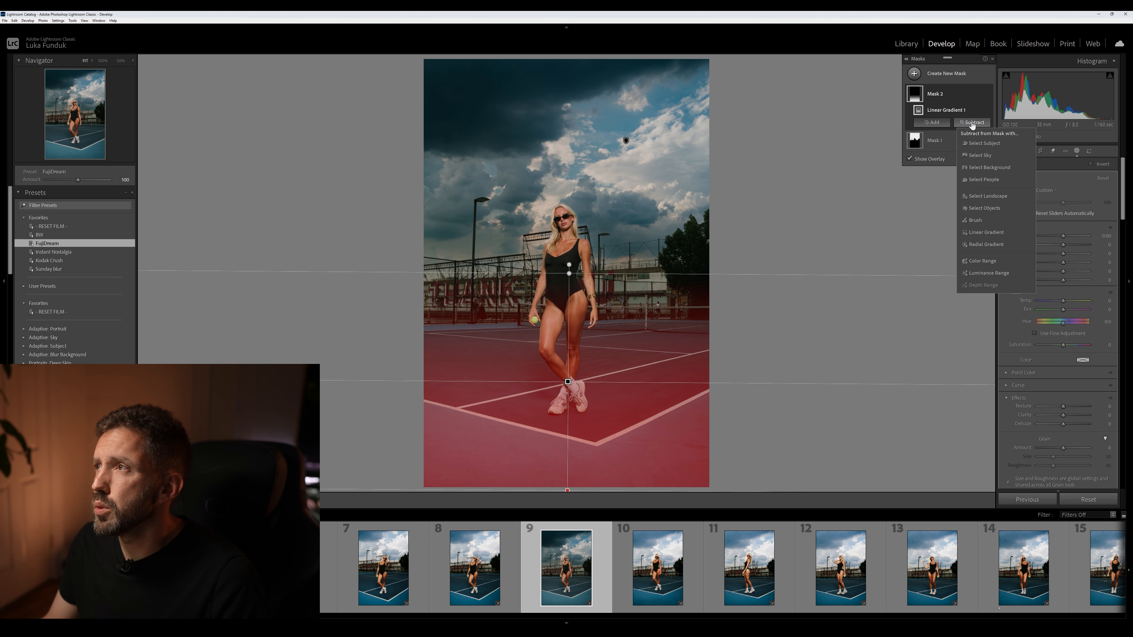
left_click(989, 180)
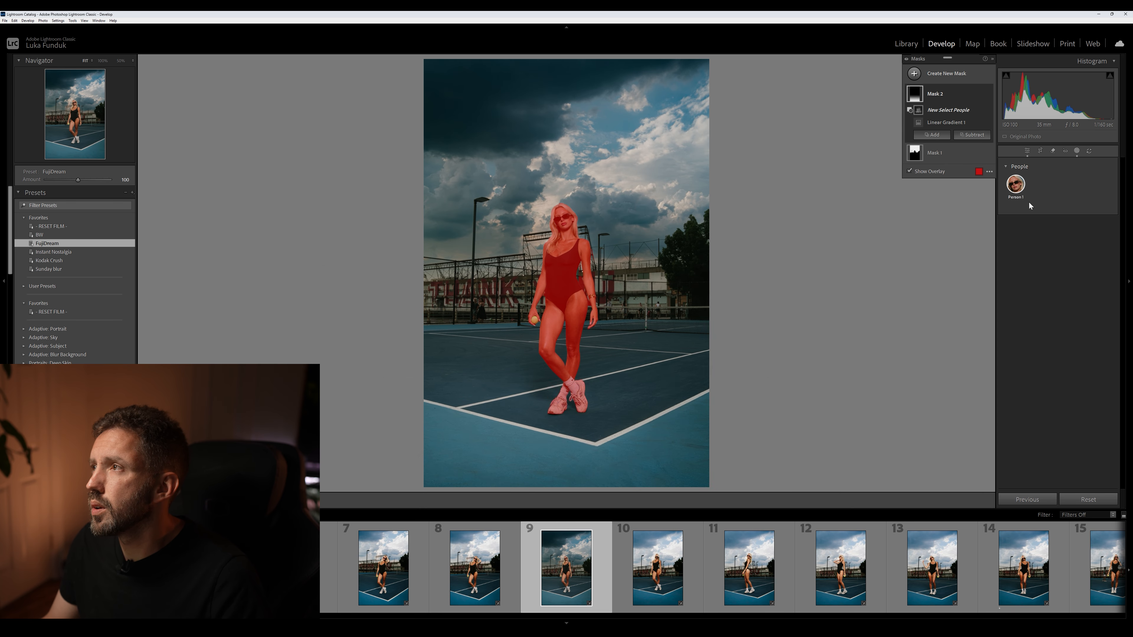
left_click(1017, 192)
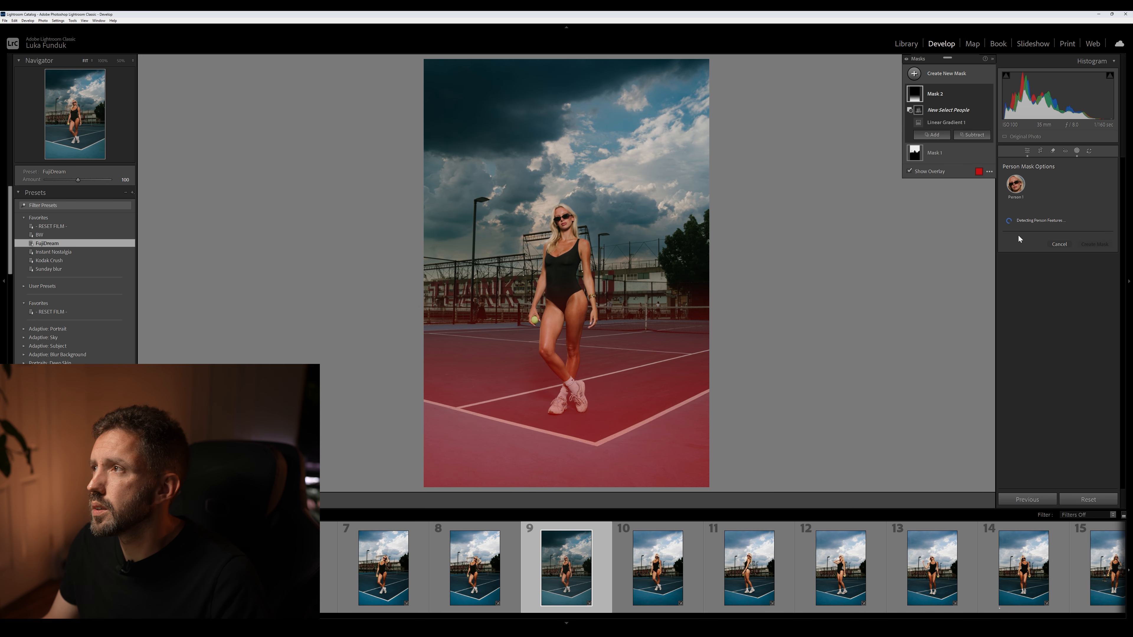
left_click(1006, 248)
left_click(1006, 261)
left_click(1006, 273)
left_click(1006, 285)
left_click(1005, 297)
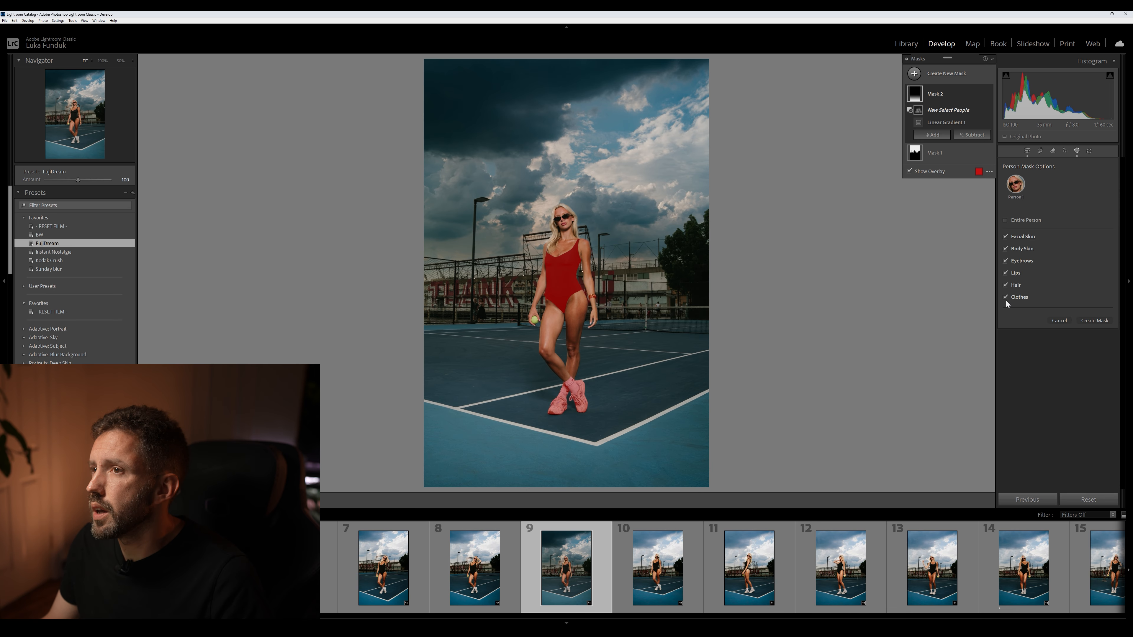
left_click(1101, 321)
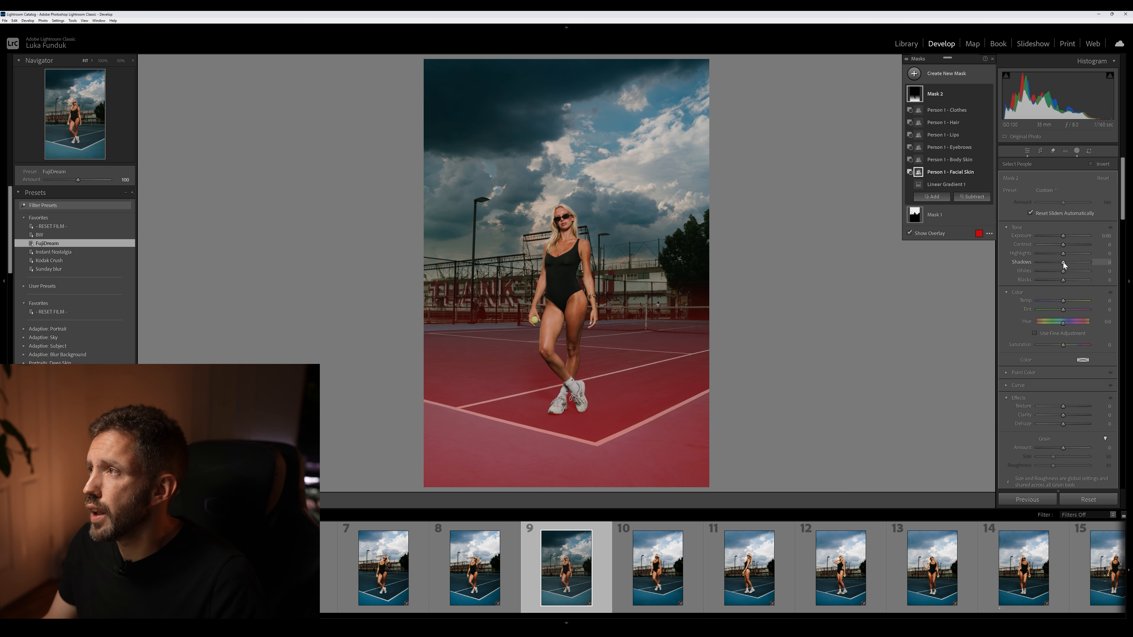
Darken the tennis court in the gradient mask by lowering Shadows and Blacks and raising Contrast slightly
left_click_drag(1063, 263, 1047, 263)
left_click_drag(1064, 278, 1065, 245)
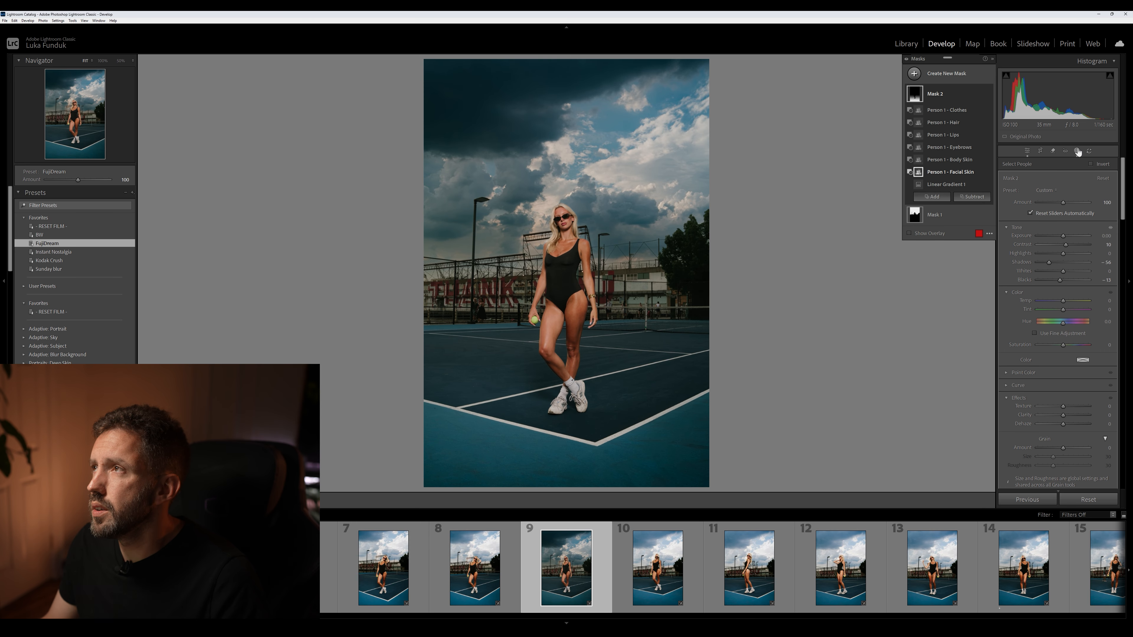
Create a single new people mask covering the woman's Facial Skin, Body Skin and Lips
left_click(957, 78)
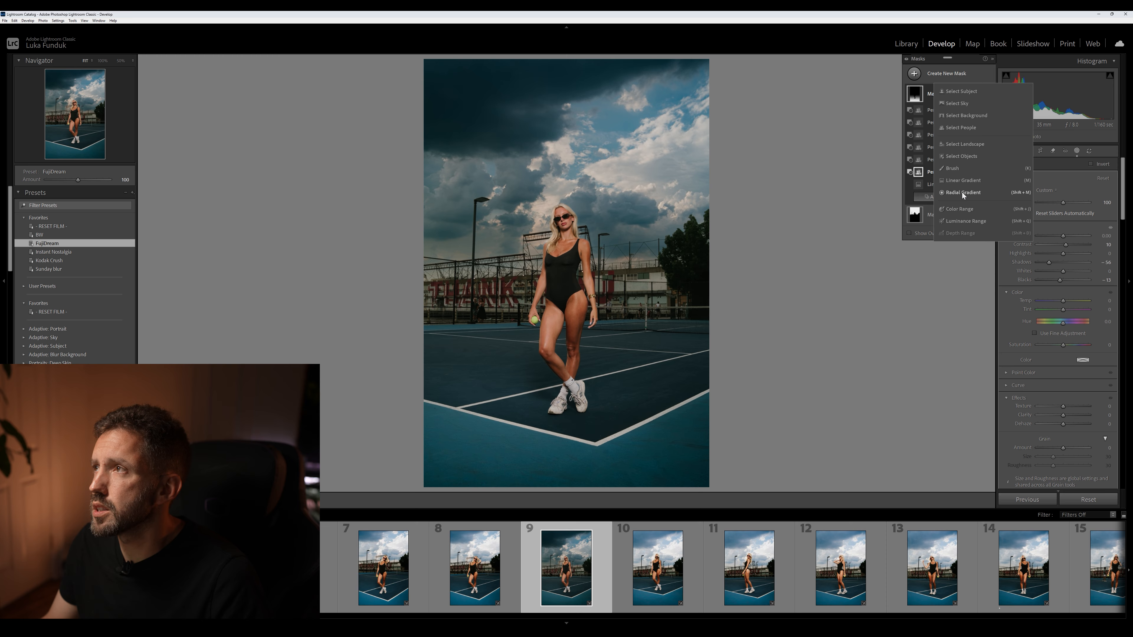
left_click(974, 128)
left_click(1016, 185)
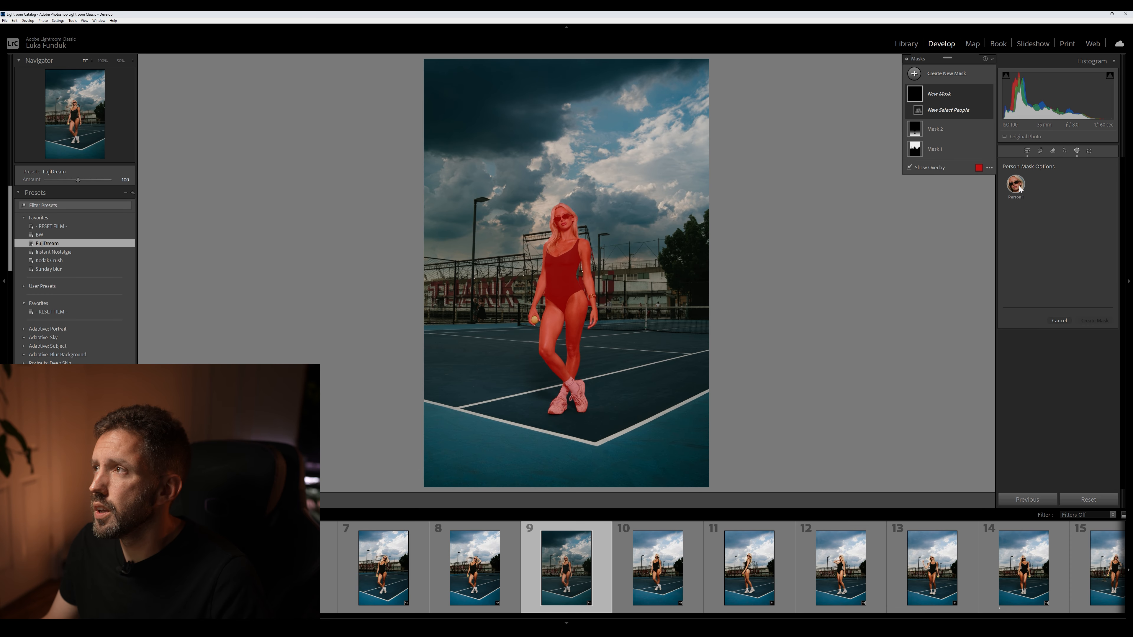
left_click(1021, 237)
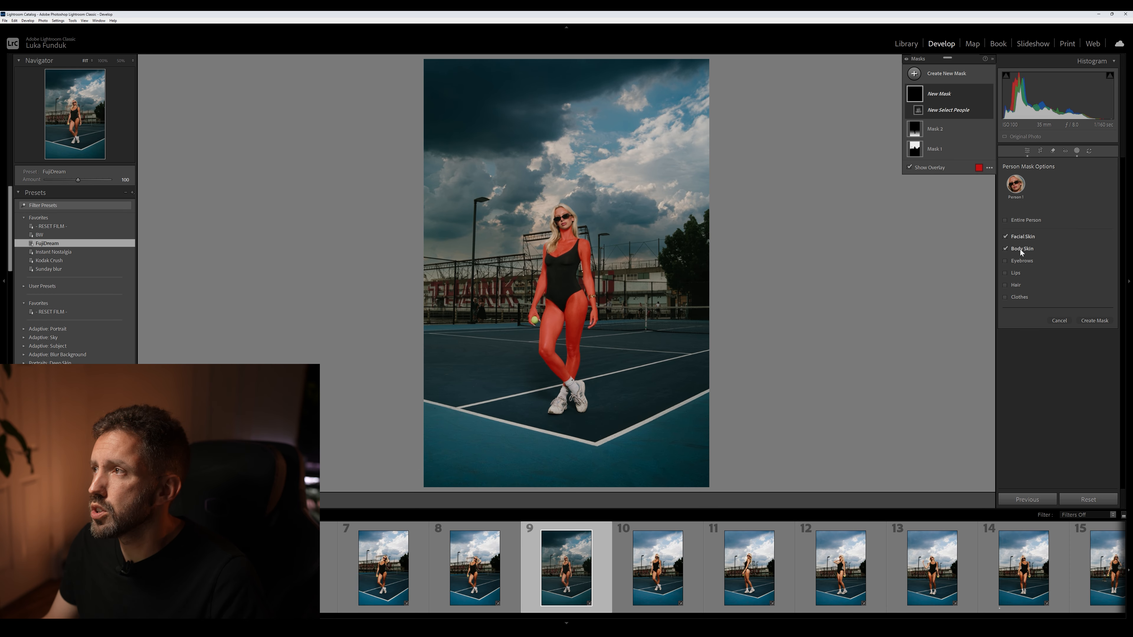
left_click(1021, 249)
left_click(1015, 272)
left_click(1090, 328)
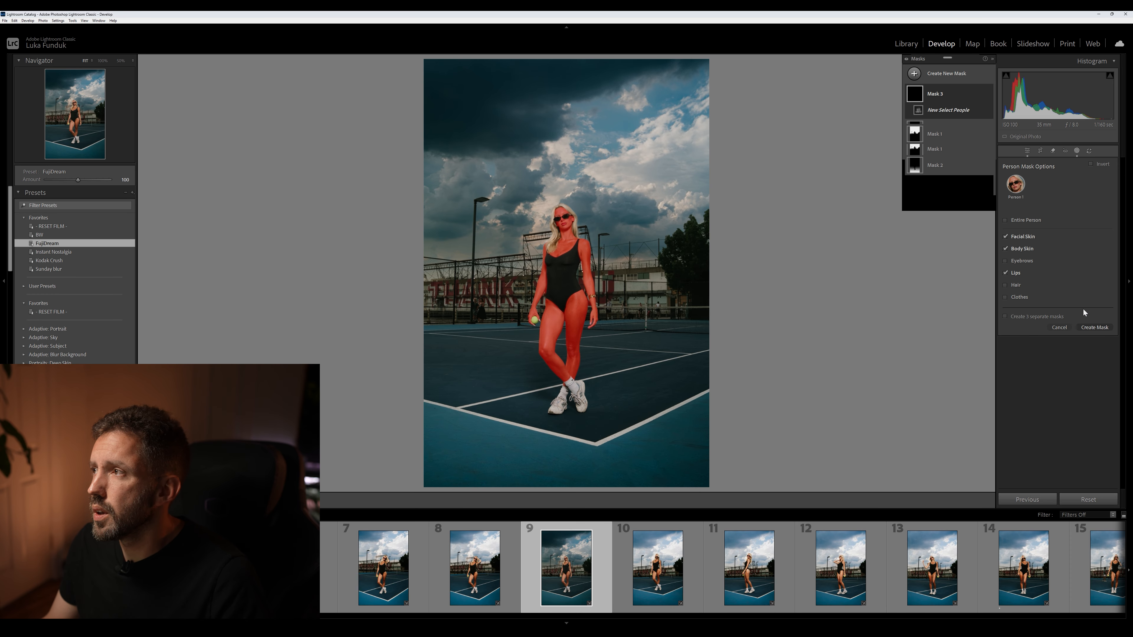
Brighten the skin mask with Highlights 44 and Whites 26, and close the masking tools
left_click_drag(1064, 253, 1074, 253)
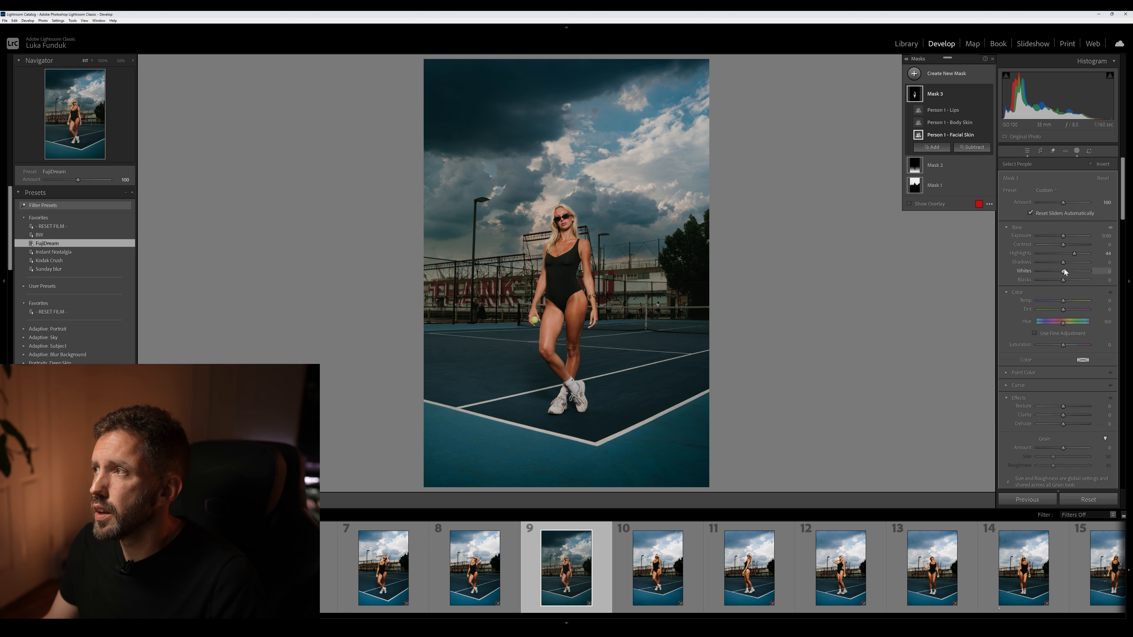
left_click_drag(1066, 270, 1067, 270)
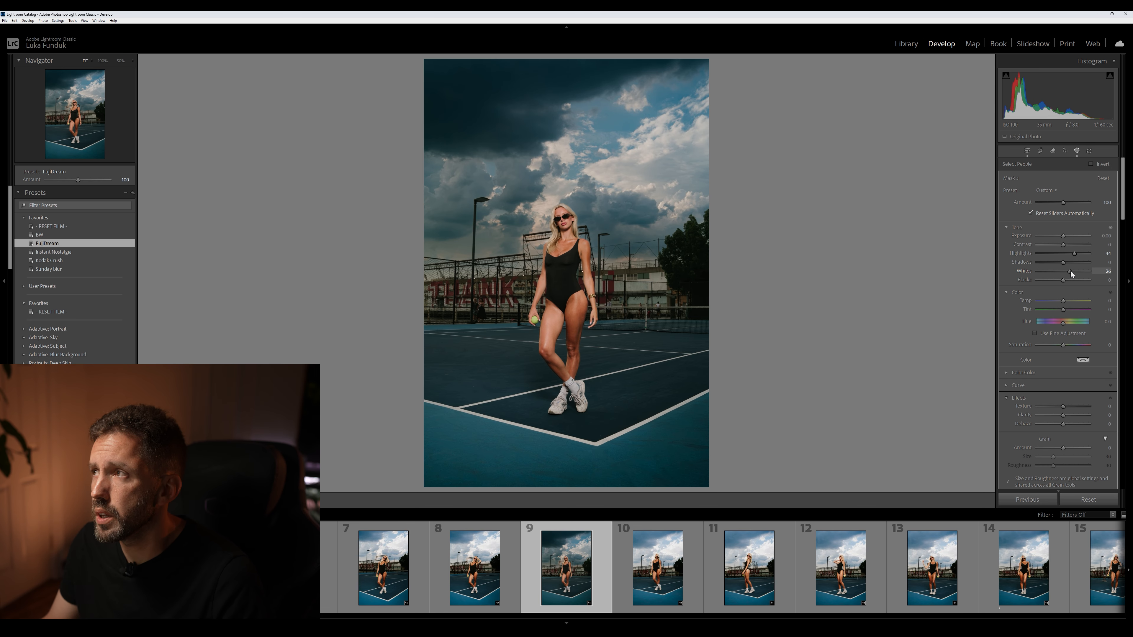
left_click_drag(1070, 271, 1071, 271)
left_click_drag(1071, 270, 1070, 271)
left_click(1081, 151)
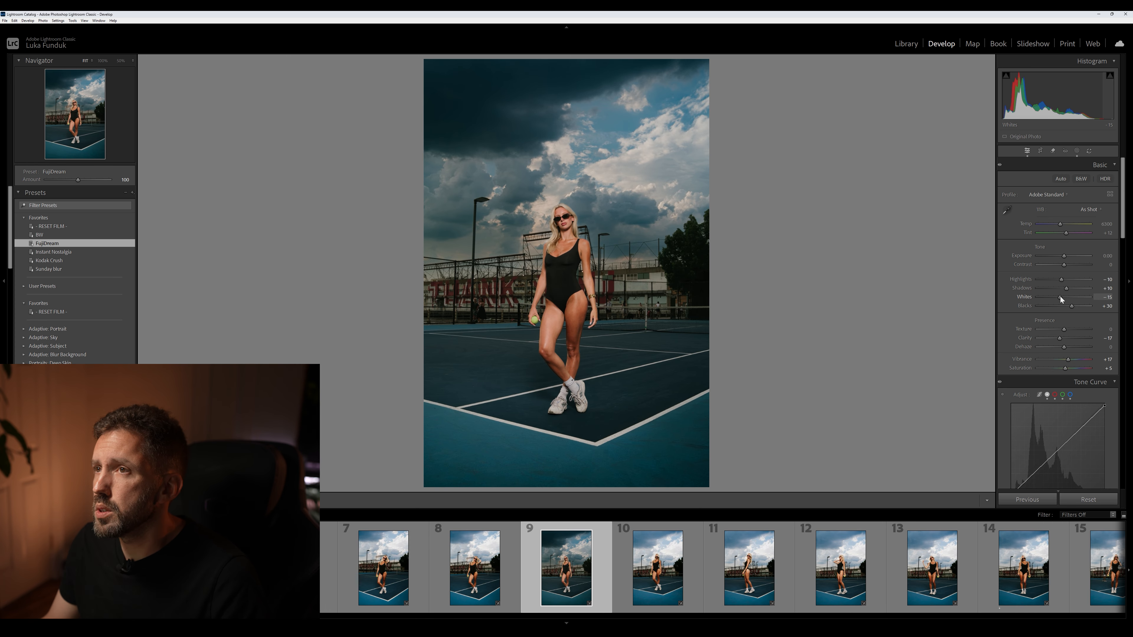
Fine-tune the whole photo with Whites +14, Exposure -0.14 and a warmer Temp of 6971
left_click_drag(1061, 297, 1067, 297)
left_click_drag(1063, 256, 1062, 256)
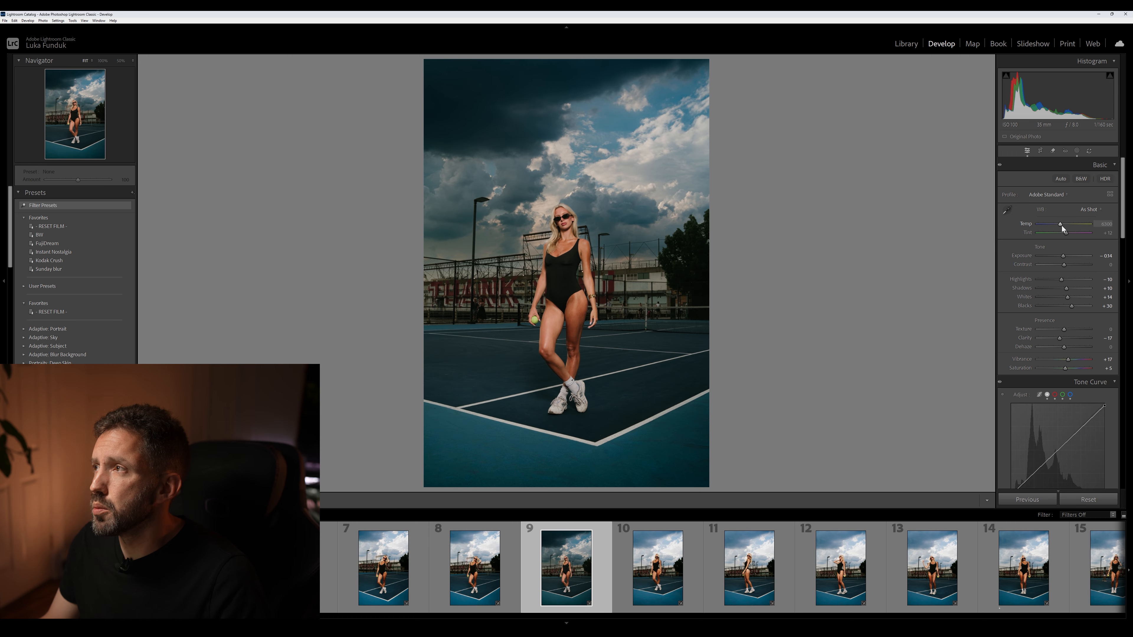
left_click_drag(1061, 225, 1062, 225)
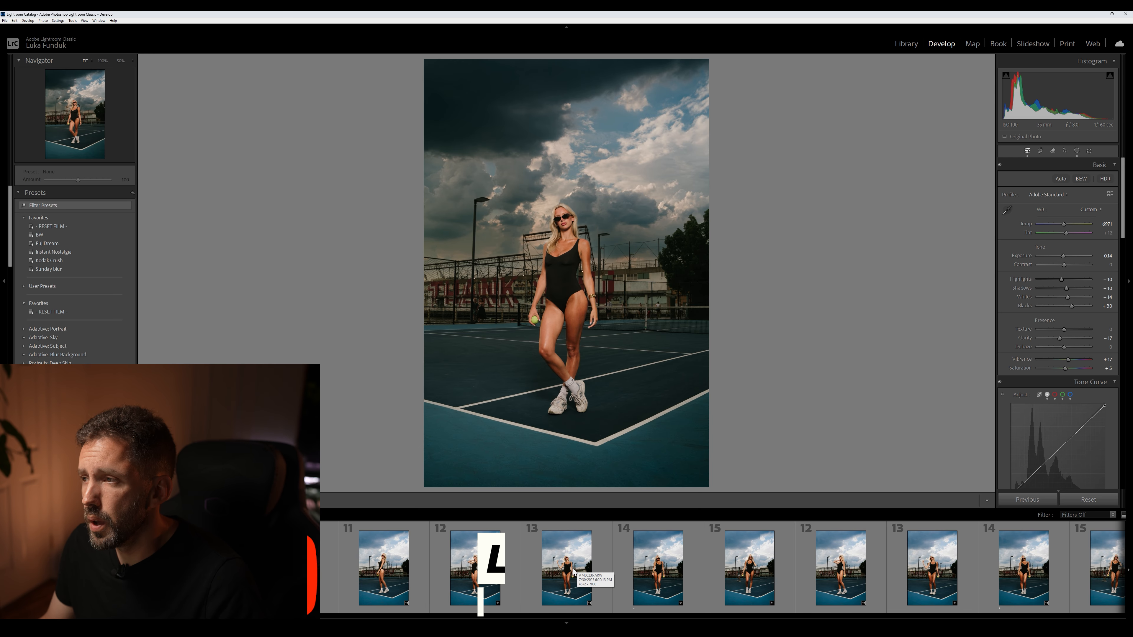
Extend the selection from photo 9 through photo 16 and start syncing the edited portrait's develop settings to them
left_click(848, 571, "shift")
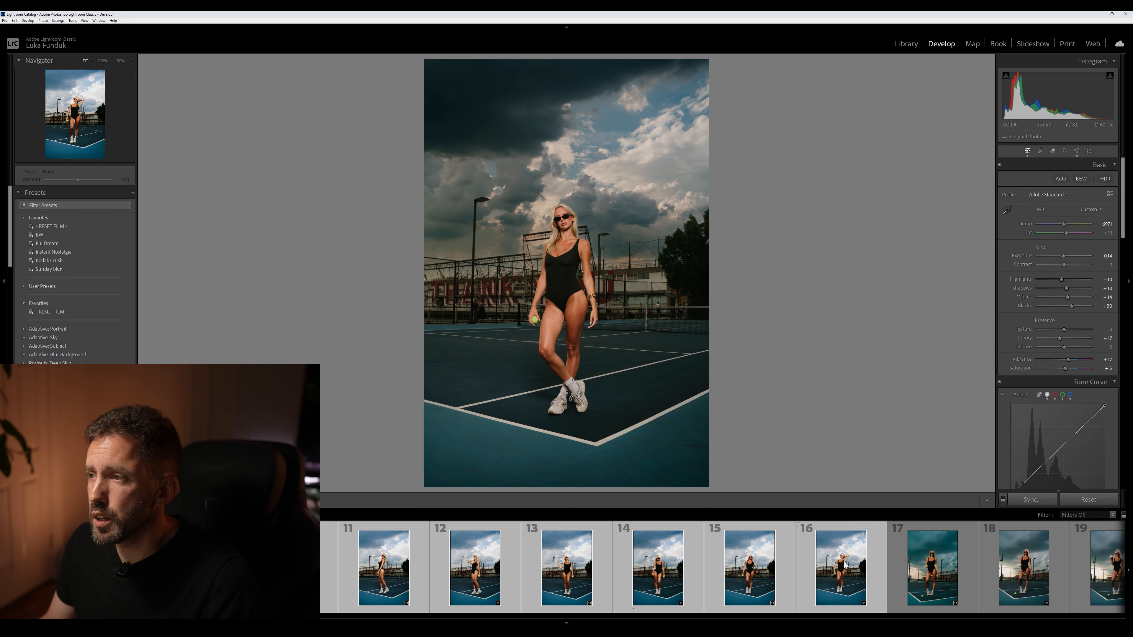
left_click(1030, 500)
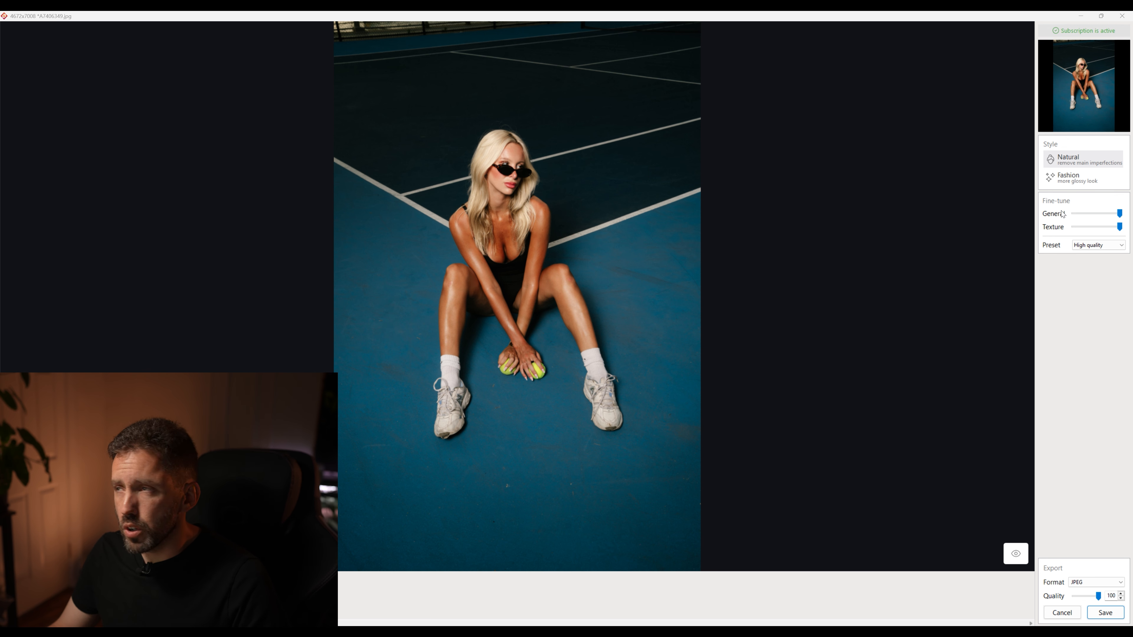
In the skin-retouching app, set the processing preset for the seated tennis court portrait to Balanced
left_click(1112, 245)
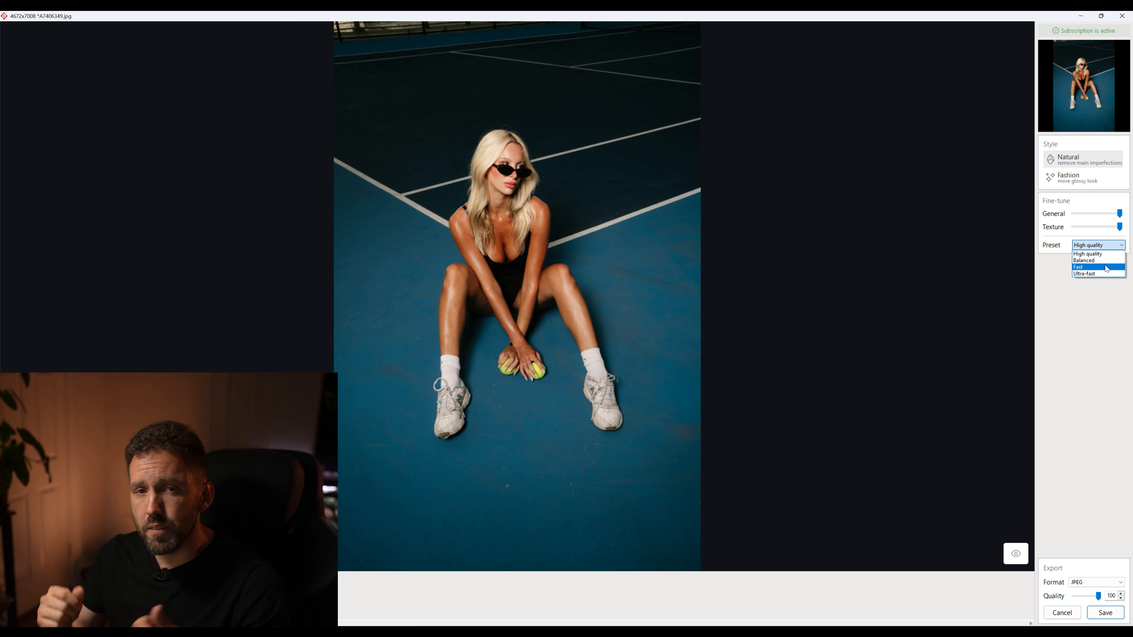
left_click(1081, 306)
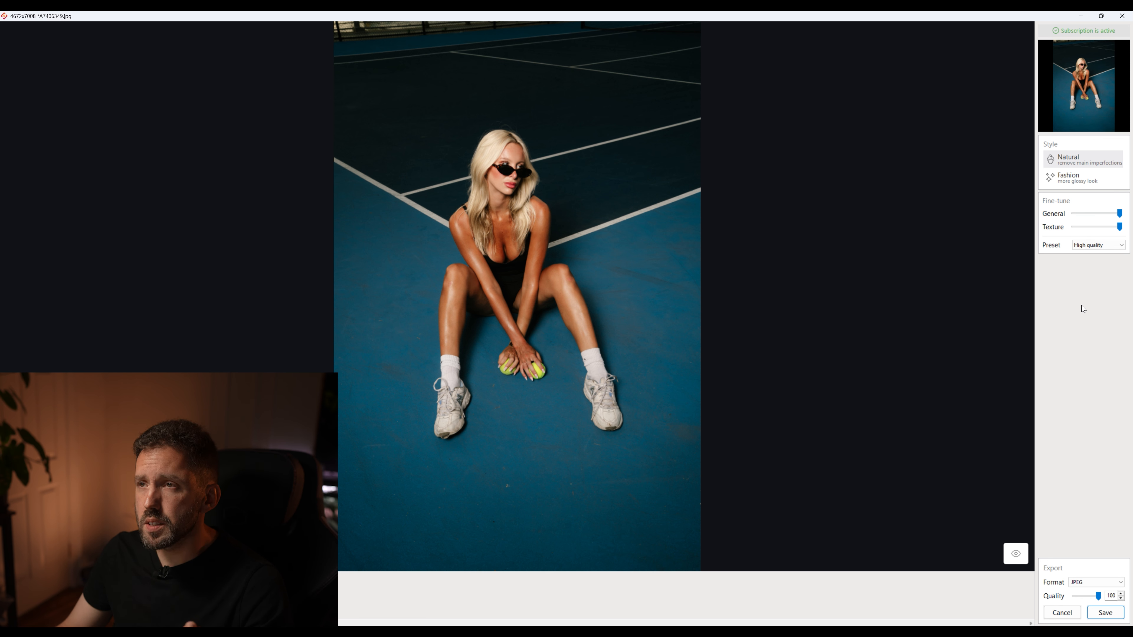
left_click(1097, 245)
left_click(1090, 263)
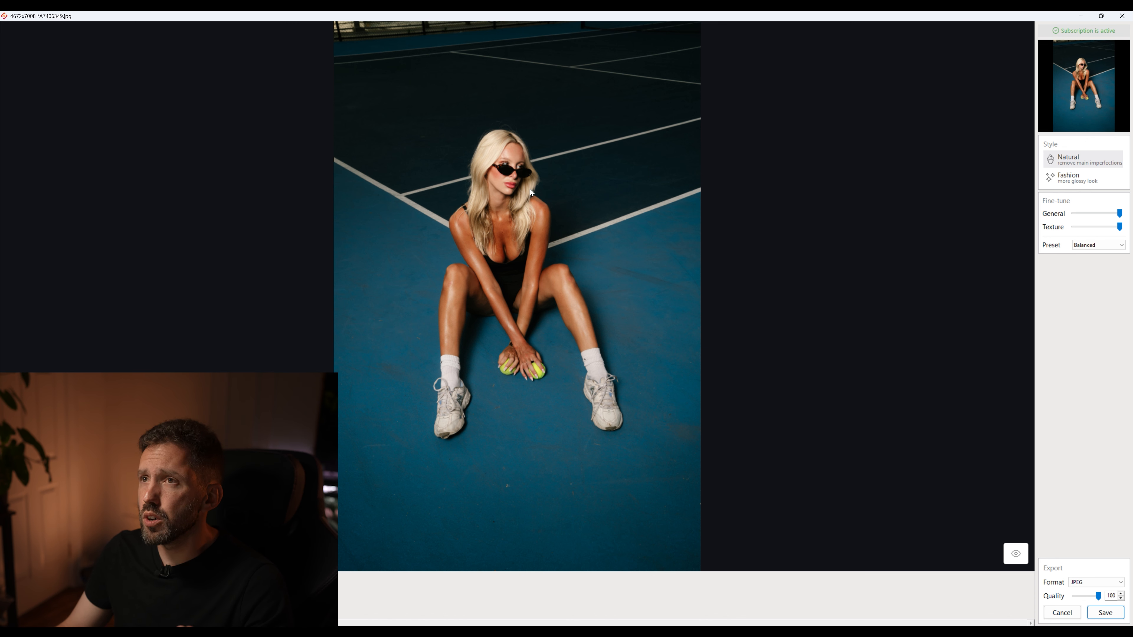
Examine the woman's face up close, comparing the original with the Balanced retouch several times
scroll(442, 192, "up", 10)
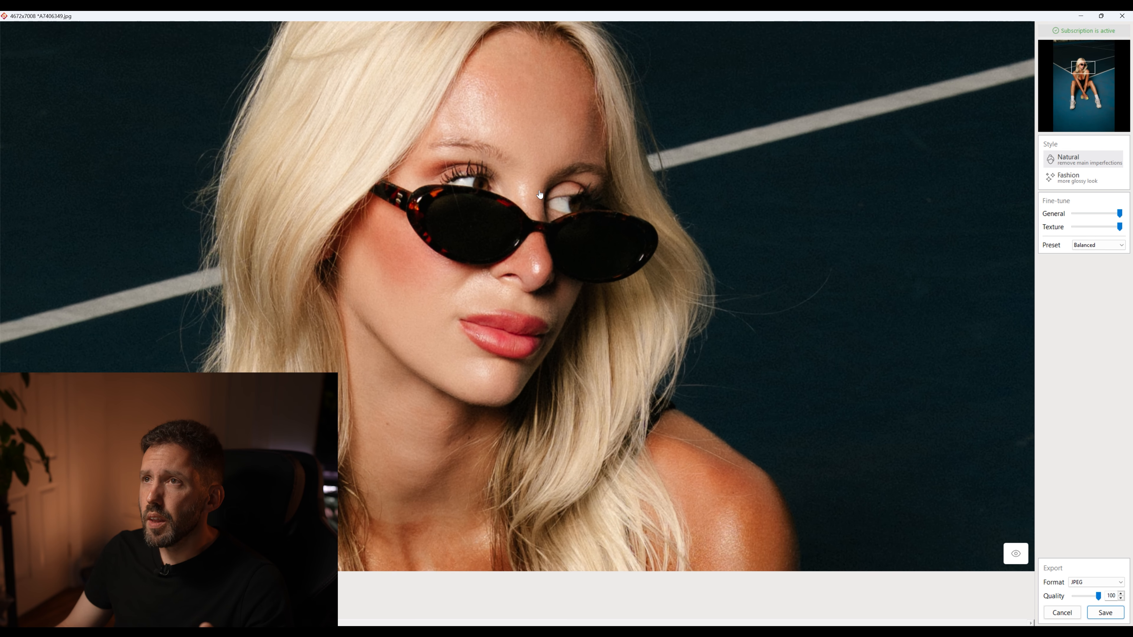
scroll(551, 192, "up", 2)
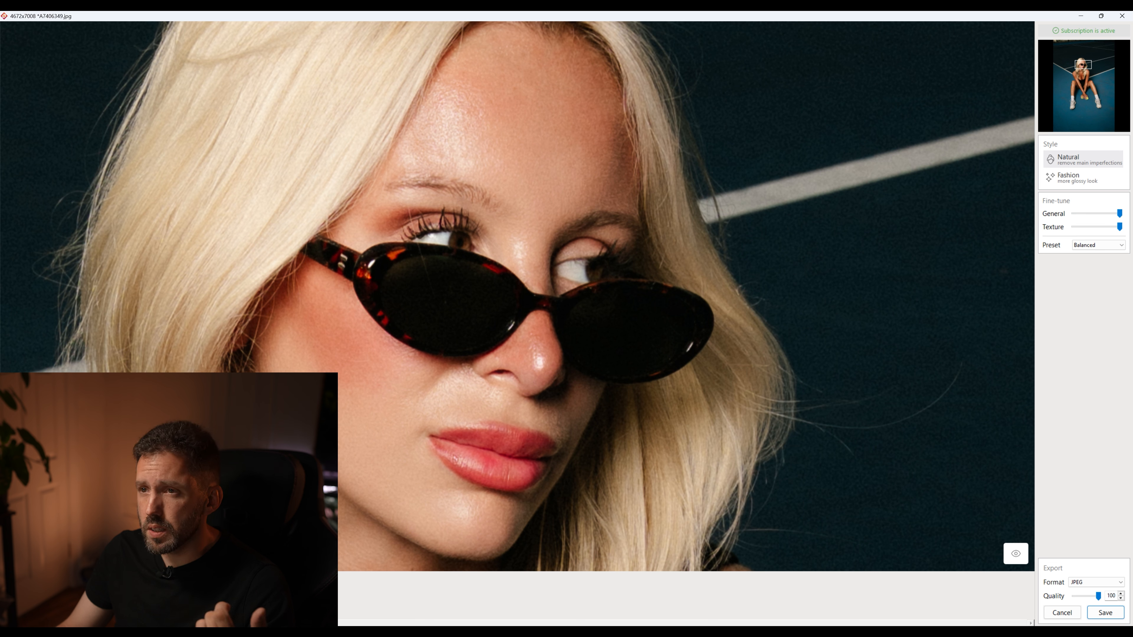
left_click(1018, 555)
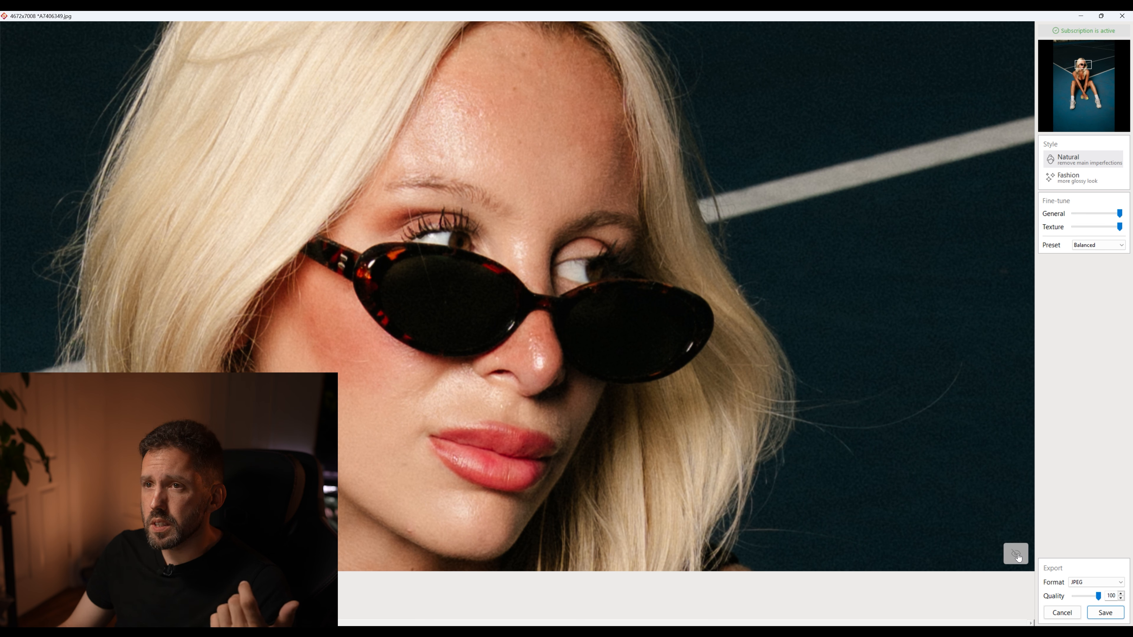
left_click(1017, 555)
left_click(1018, 556)
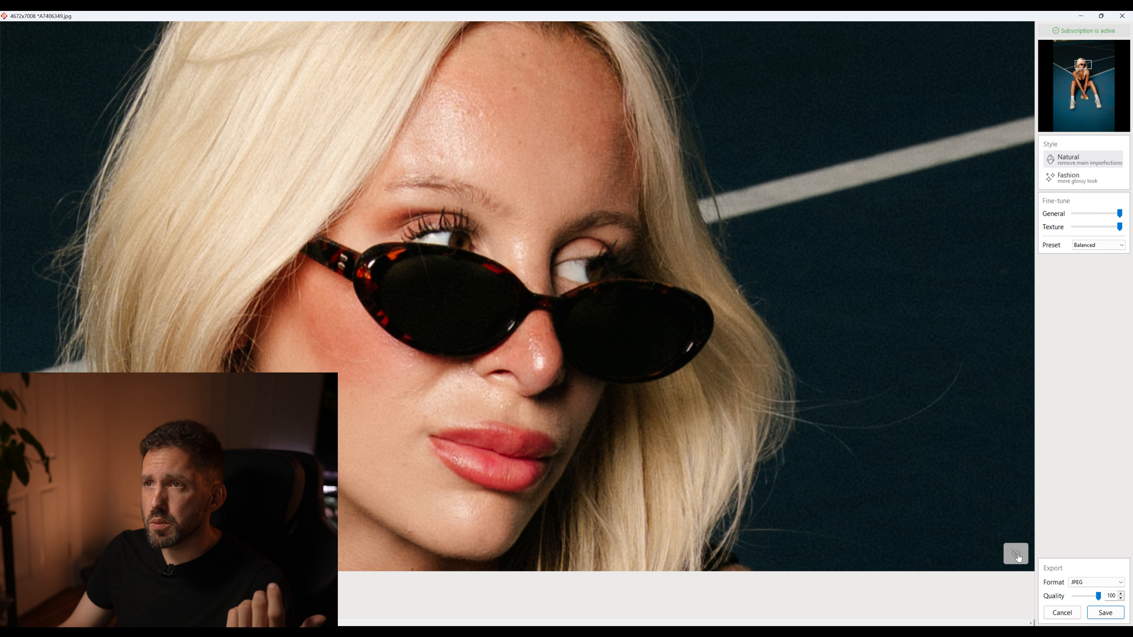
left_click(1019, 557)
left_click(1019, 558)
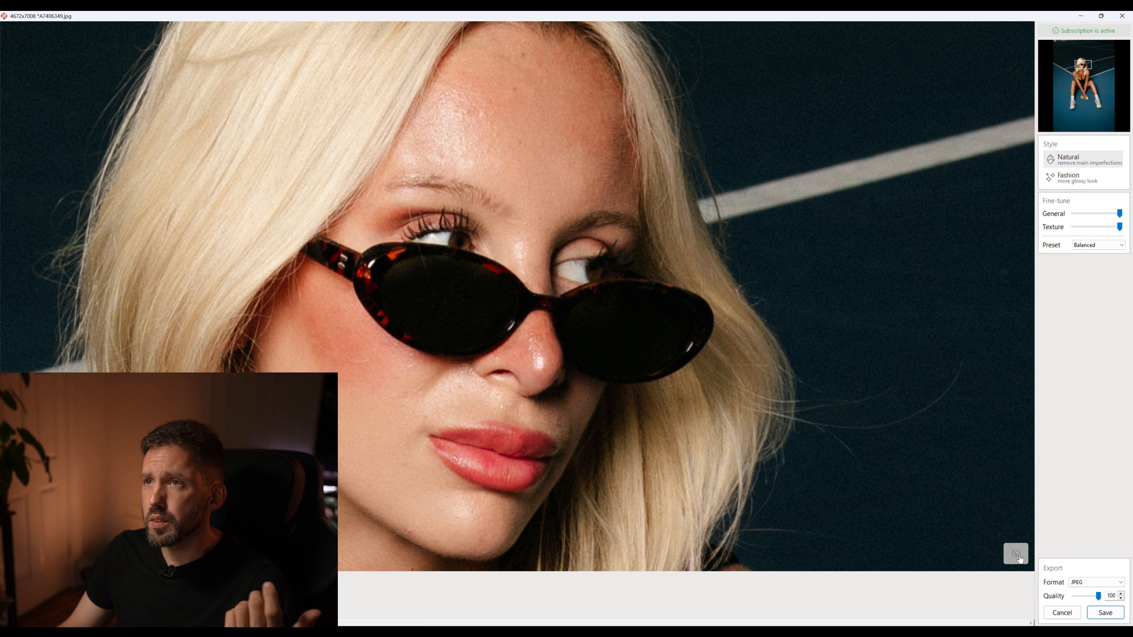
left_click(1020, 559)
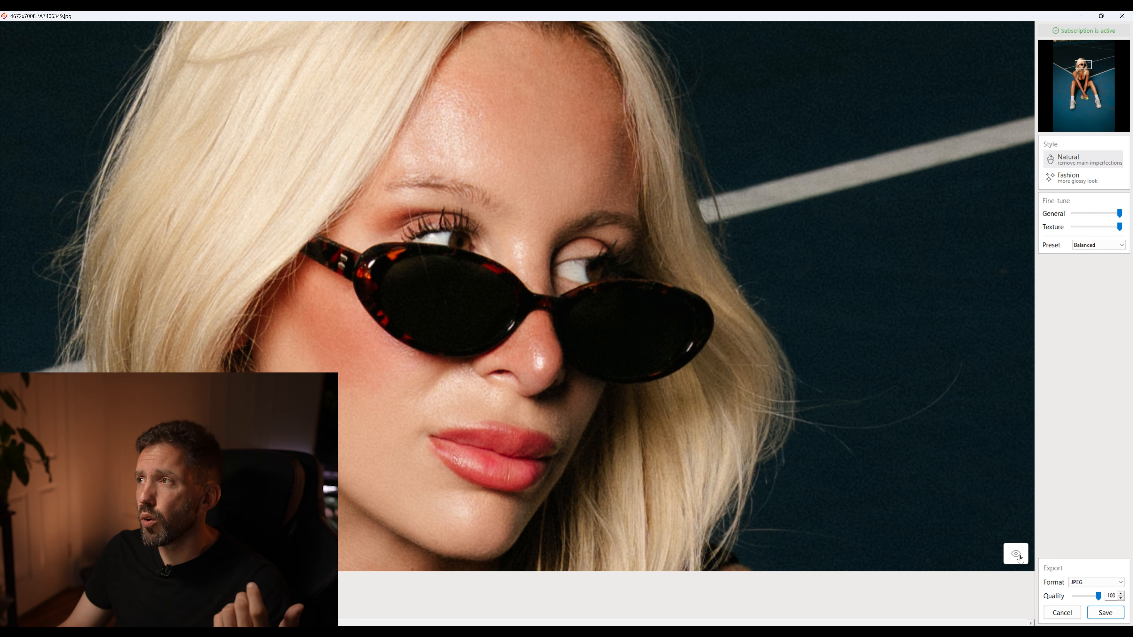
Set the processing preset to High quality and compare the face before and after retouching
left_click(1092, 246)
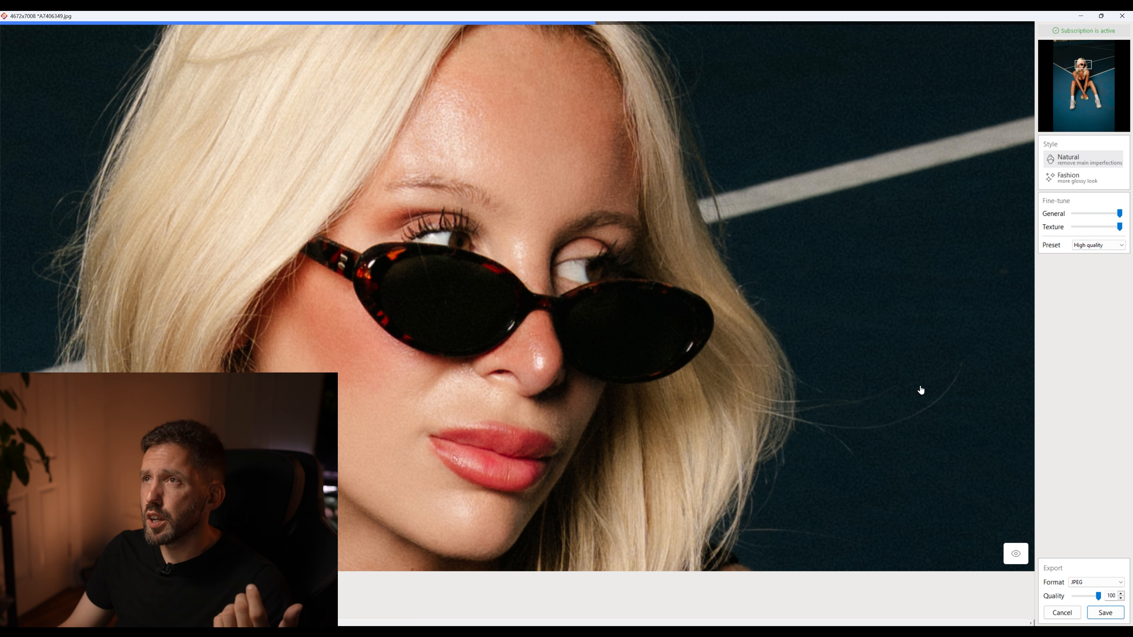
left_click(1019, 557)
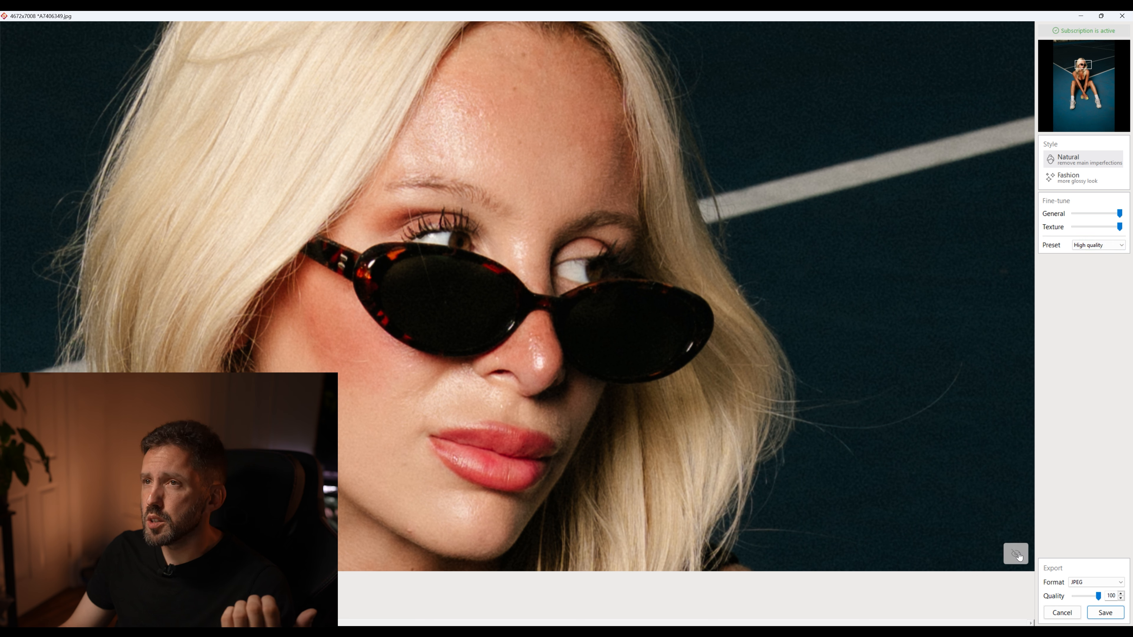
left_click(1019, 556)
left_click(1019, 556)
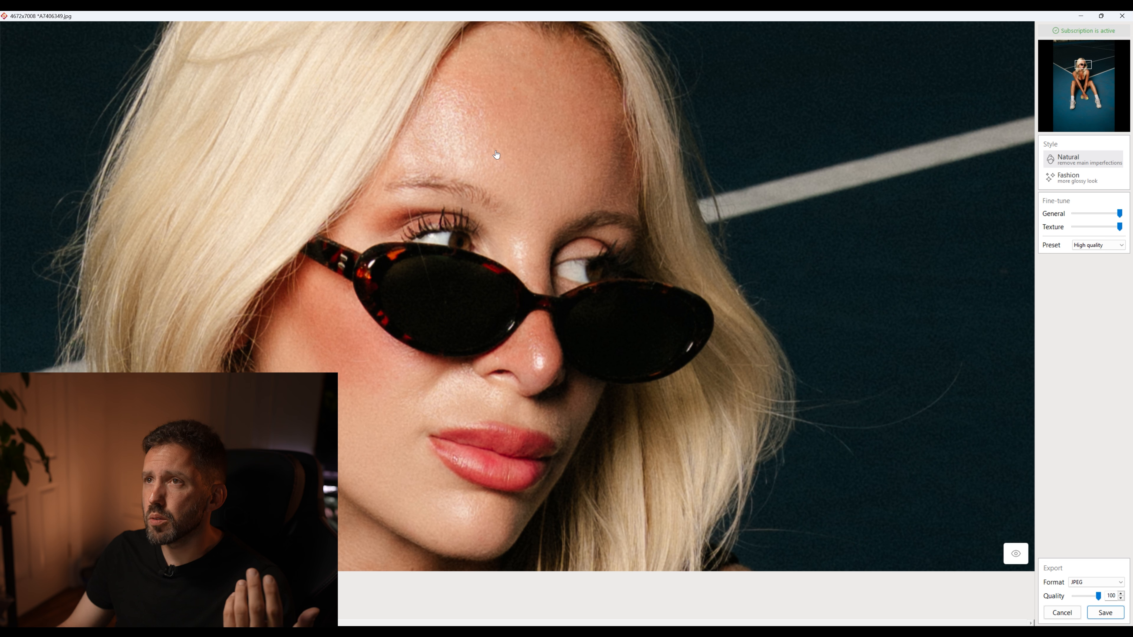
left_click(1019, 556)
left_click(1019, 557)
left_click(1019, 557)
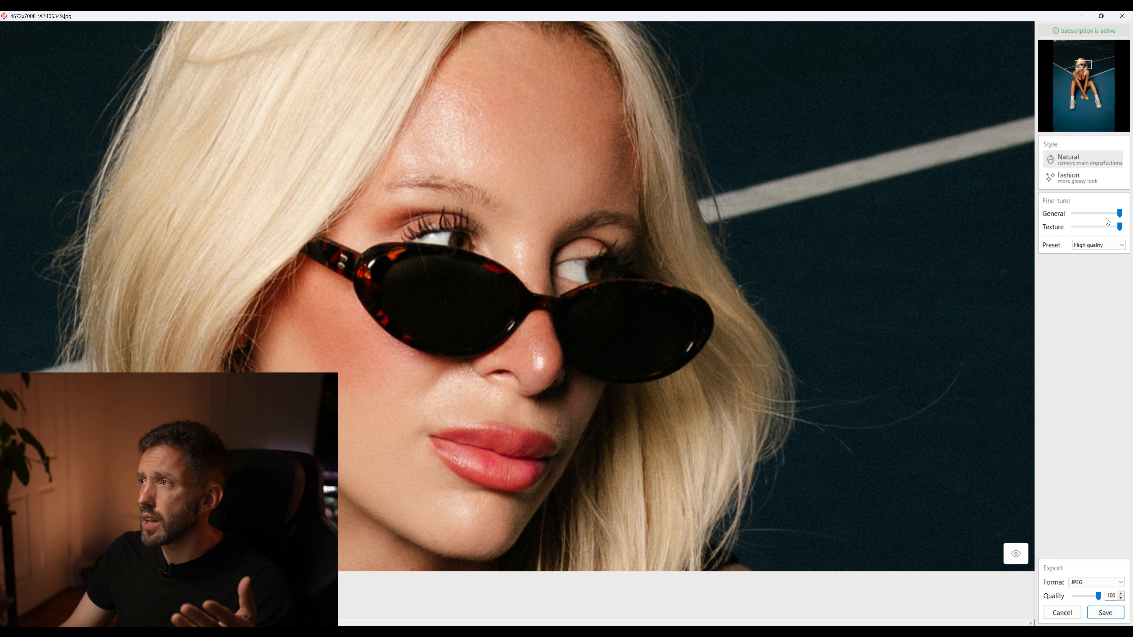
Try the Texture adjustment at its extremes and reduce both General and Texture to roughly 70% of their range
mouse_move(1120, 214)
left_mouse_down()
mouse_move(1057, 218)
mouse_move(1070, 234)
mouse_move(1128, 227)
mouse_move(1032, 235)
mouse_move(1131, 228)
mouse_move(1061, 232)
mouse_move(1122, 214)
left_mouse_up()
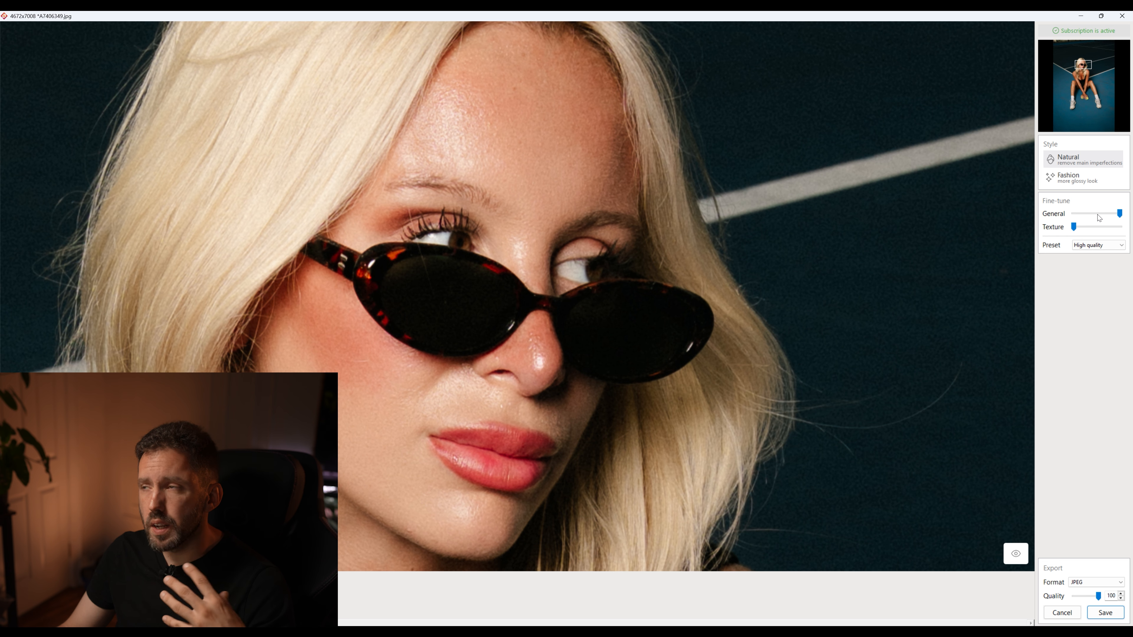
left_click_drag(1075, 227, 1132, 228)
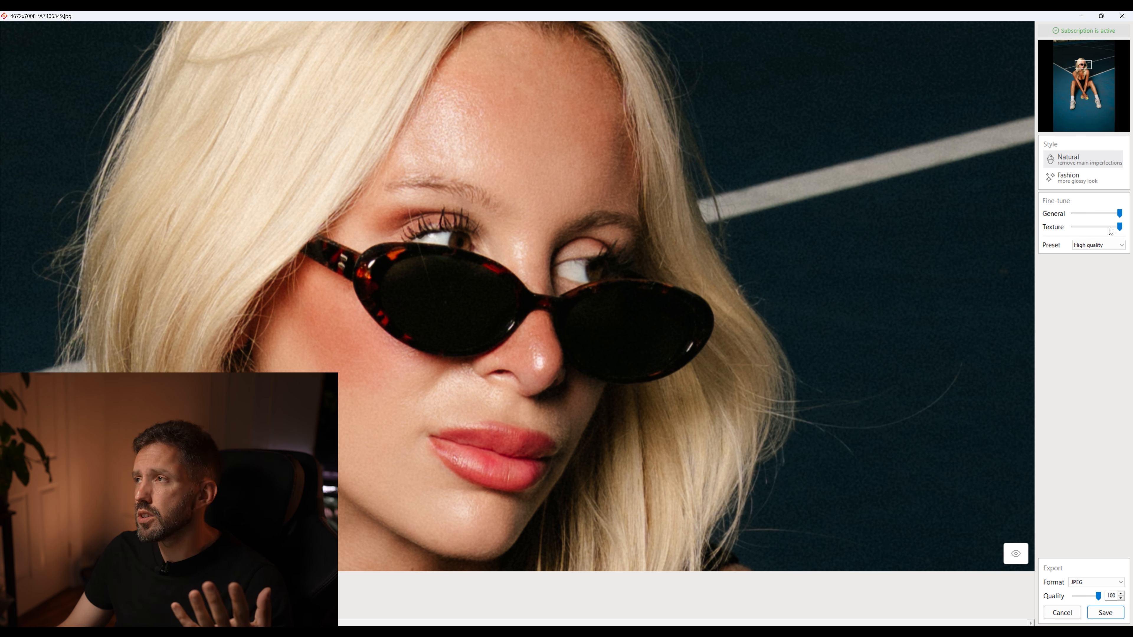
left_click_drag(1111, 231, 1105, 228)
left_click(1111, 214)
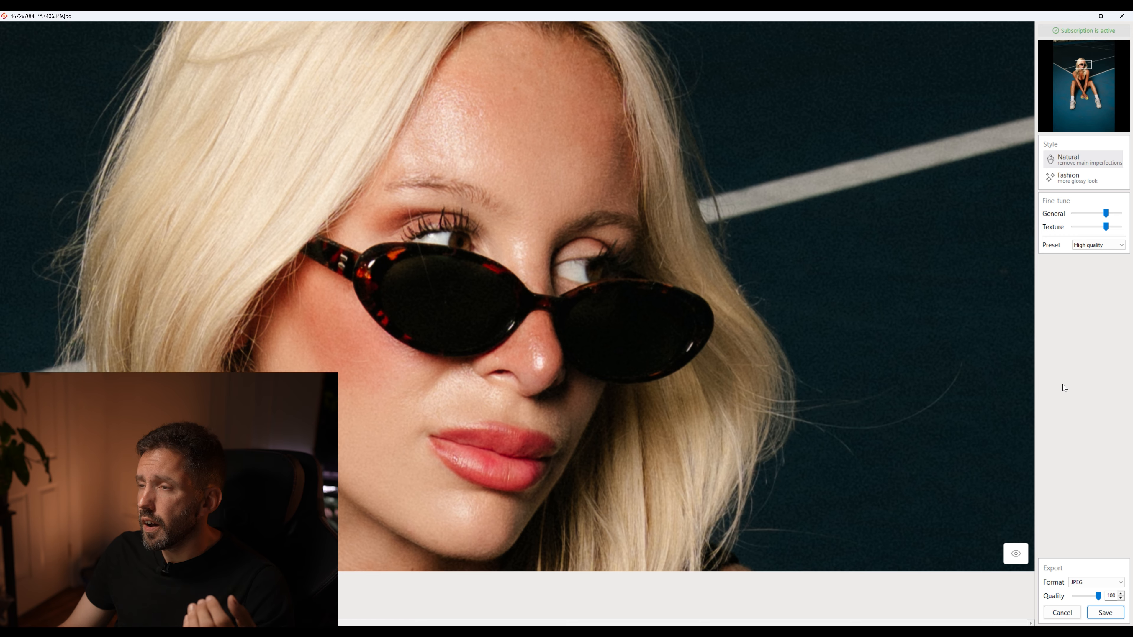
Apply the Fashion style to the portrait and compare the woman's face before and after retouching
scroll(474, 311, "down", 8)
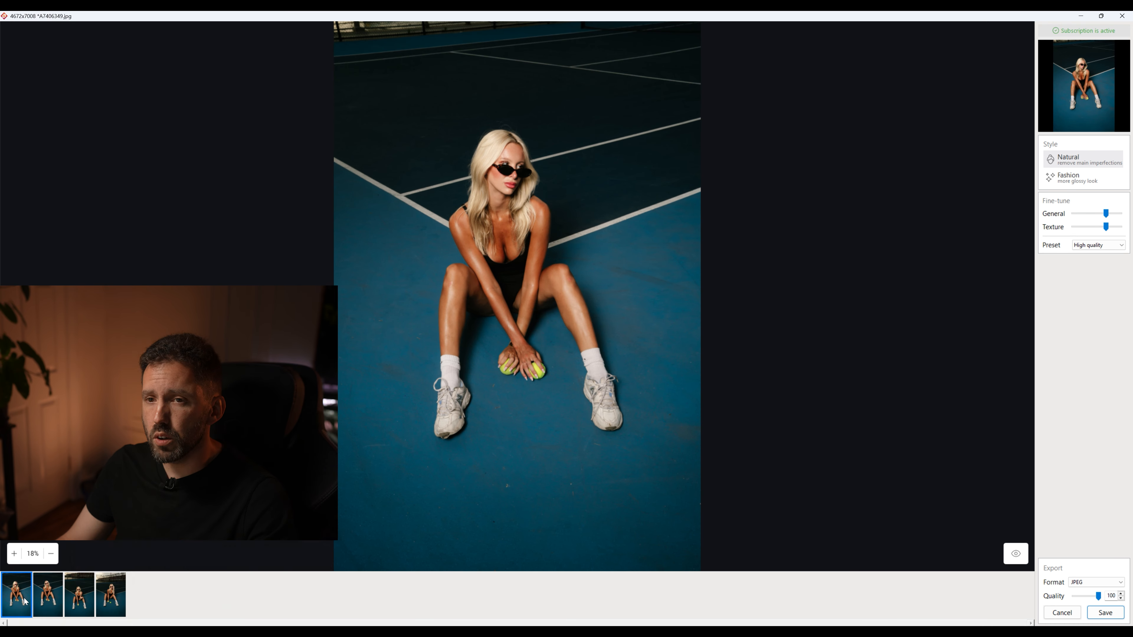
left_click(110, 593, "shift")
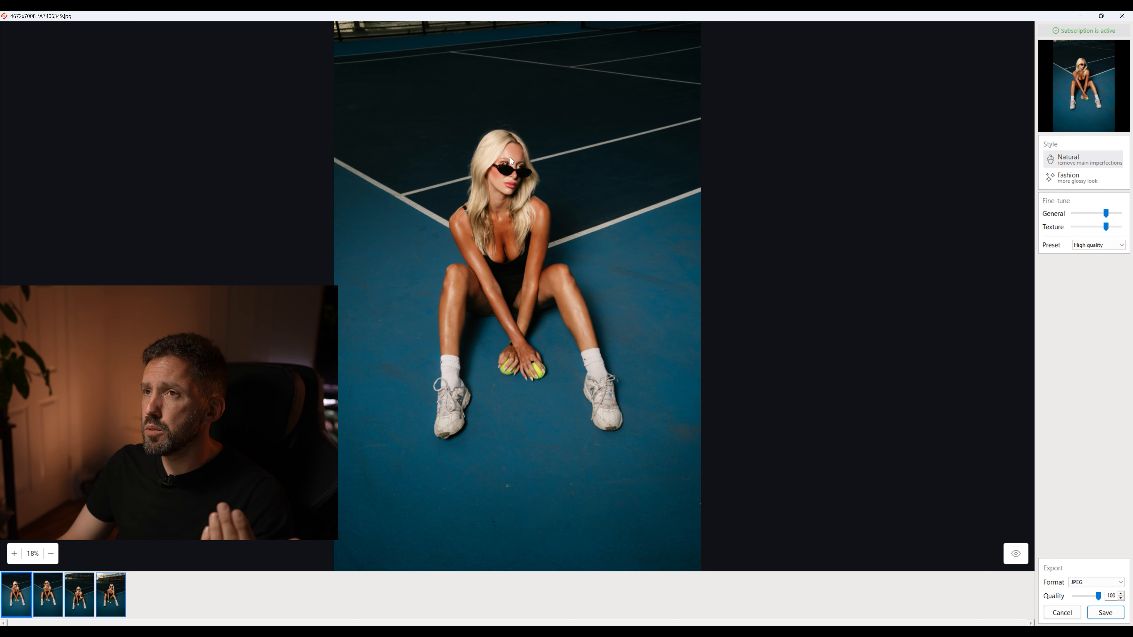
scroll(515, 159, "up", 5)
scroll(505, 163, "up", 8)
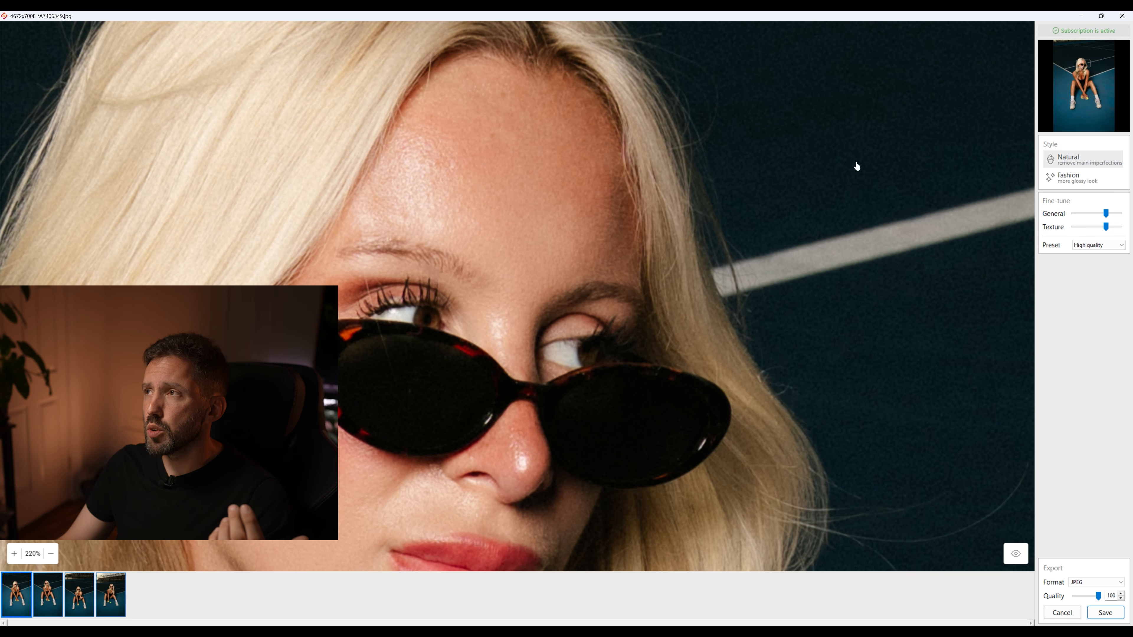
left_click(1069, 177)
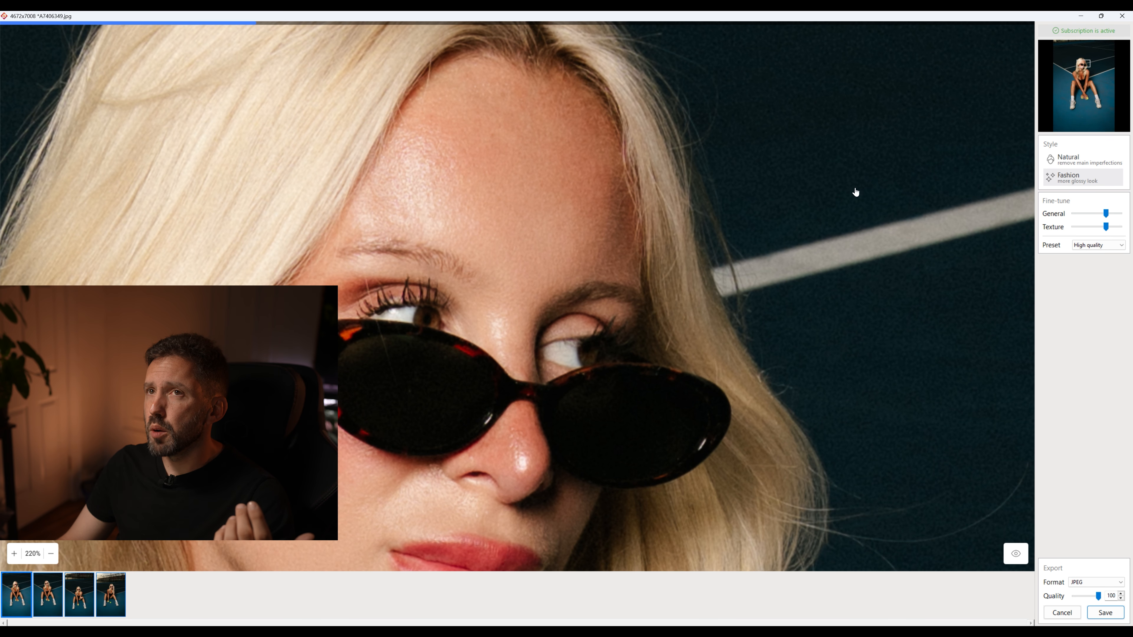
left_click(1023, 558)
left_click(1024, 559)
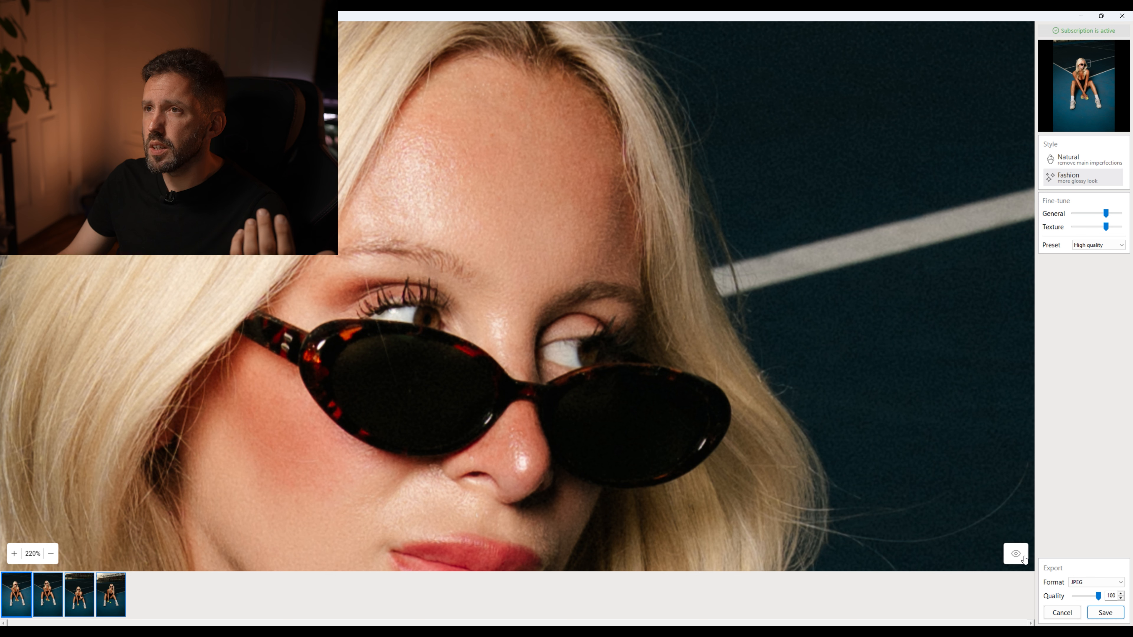
left_click(1024, 559)
left_click(1024, 559)
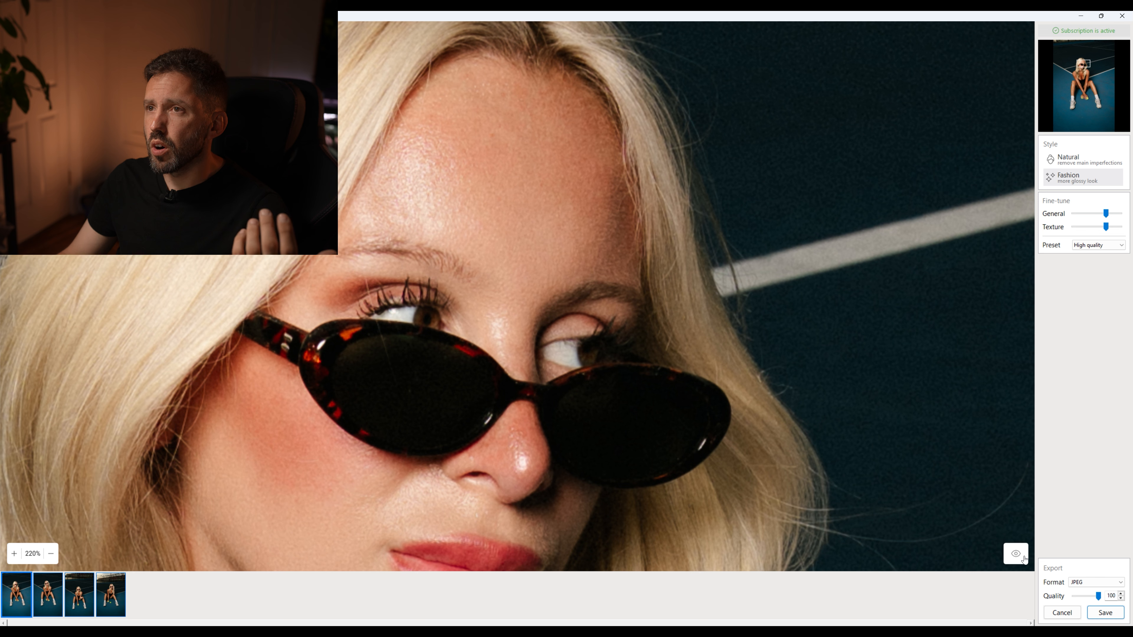
Alternate between the Natural and Fashion styles to compare the facial skin, leaving Natural selected
left_click(1074, 162)
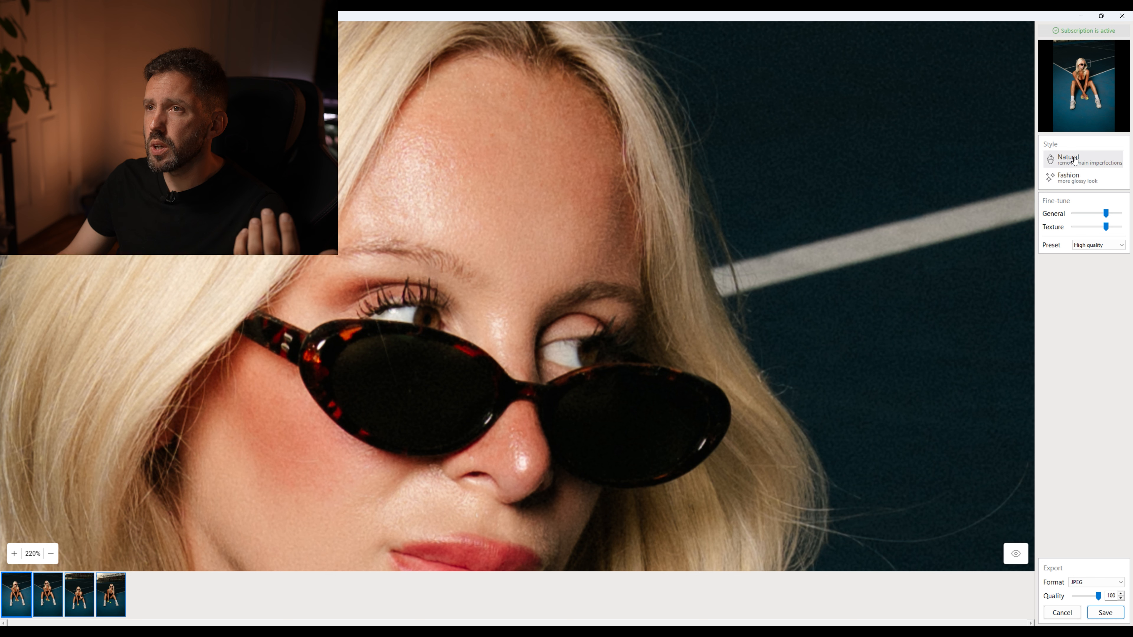
left_click(1073, 182)
left_click(1074, 161)
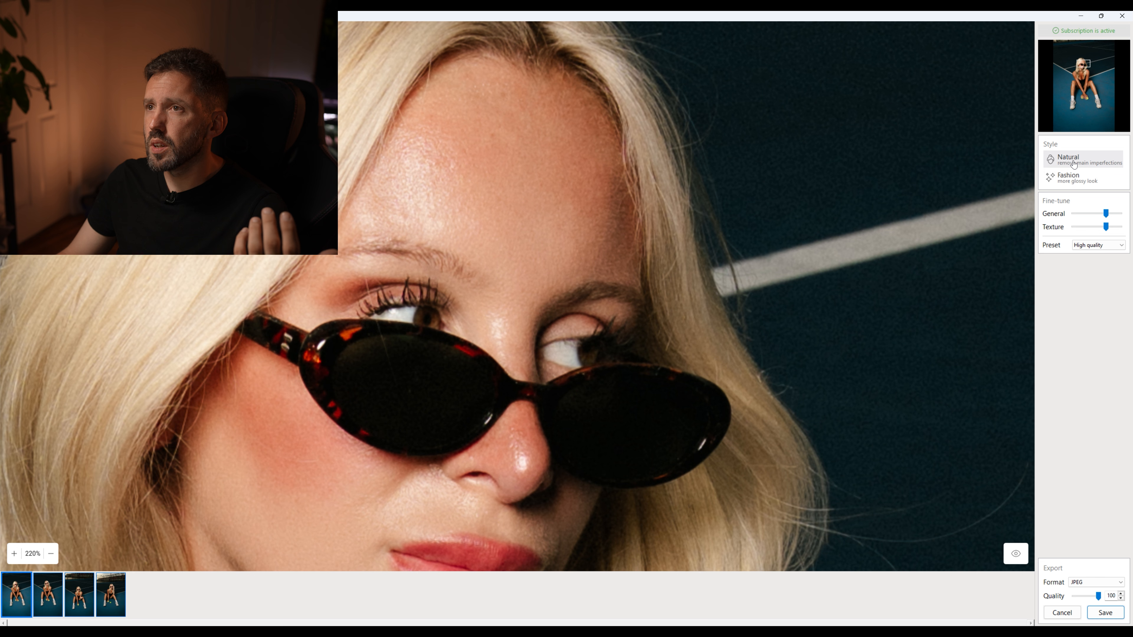
left_click(1075, 179)
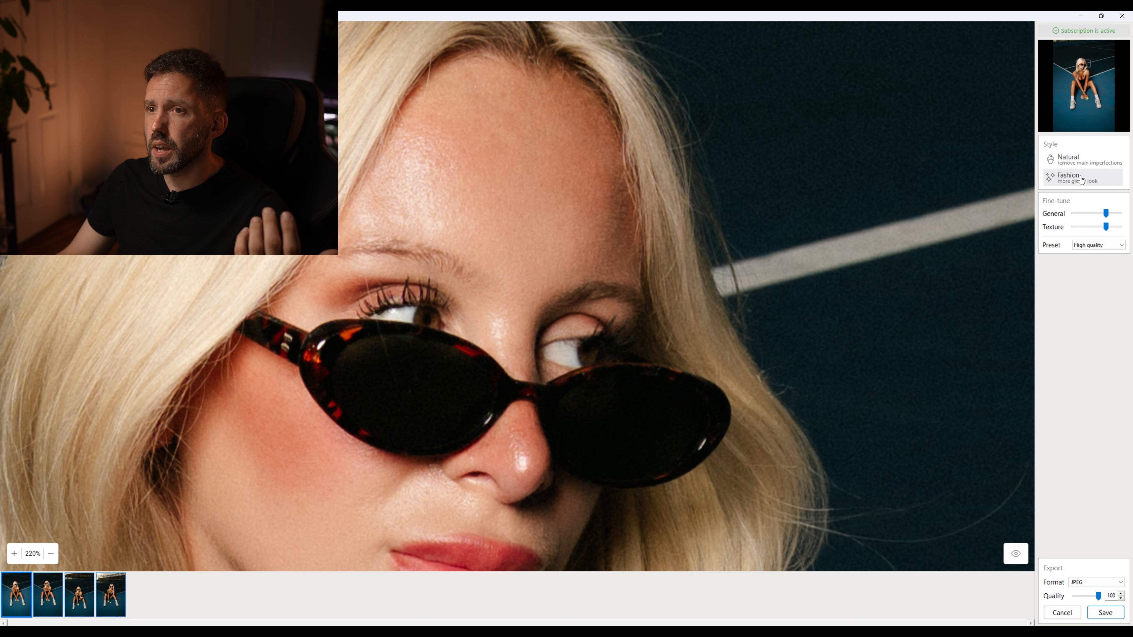
left_click(1085, 161)
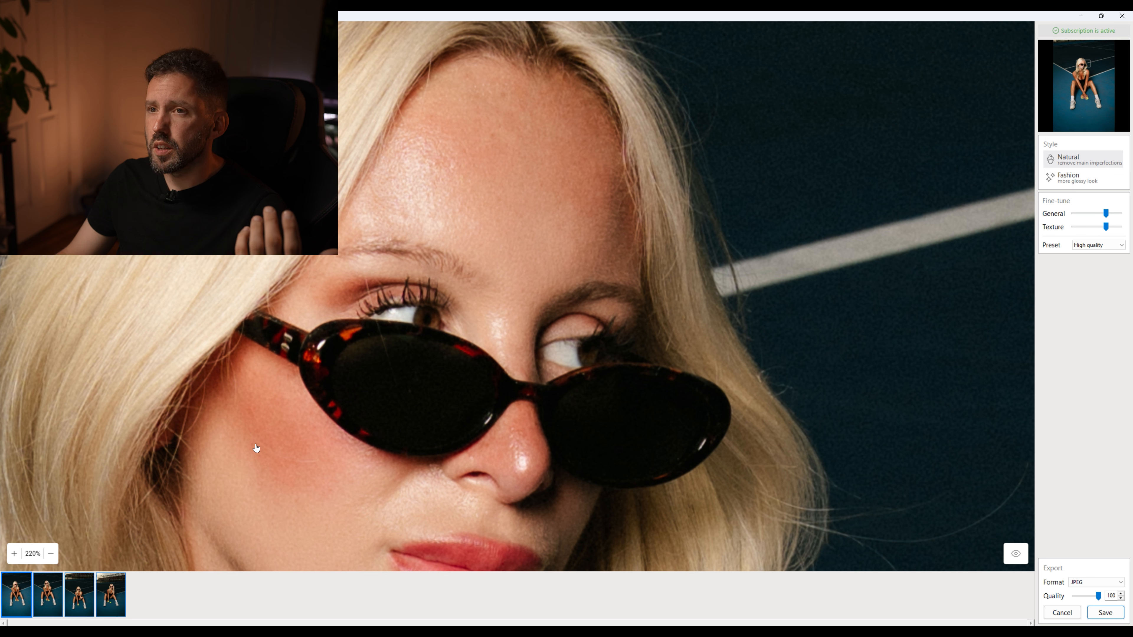
left_click(1071, 179)
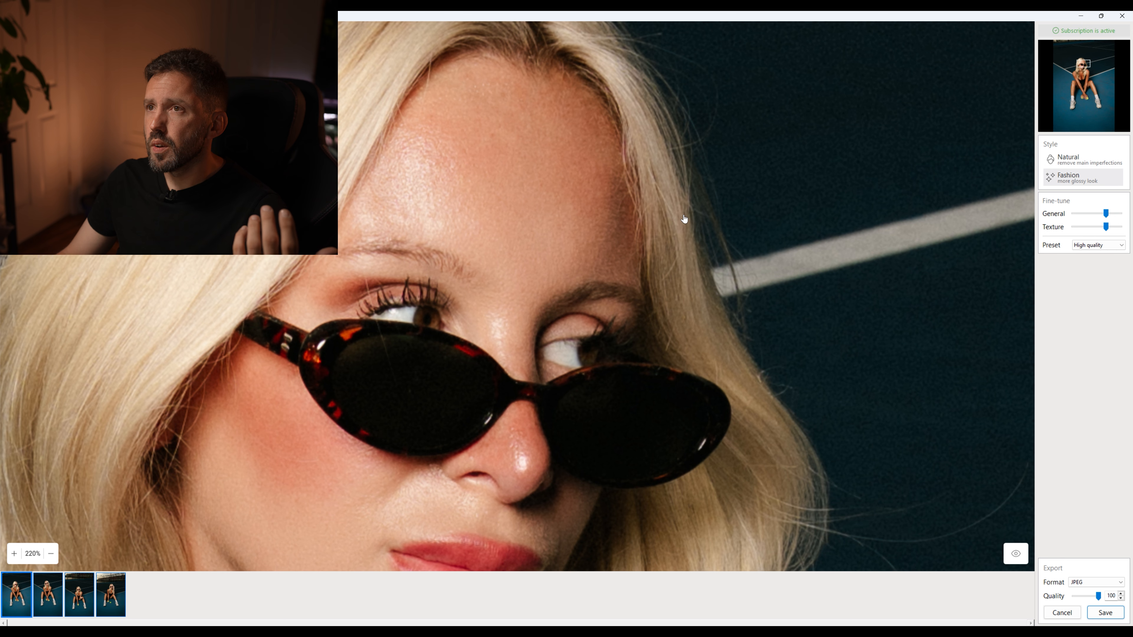
left_click(1071, 160)
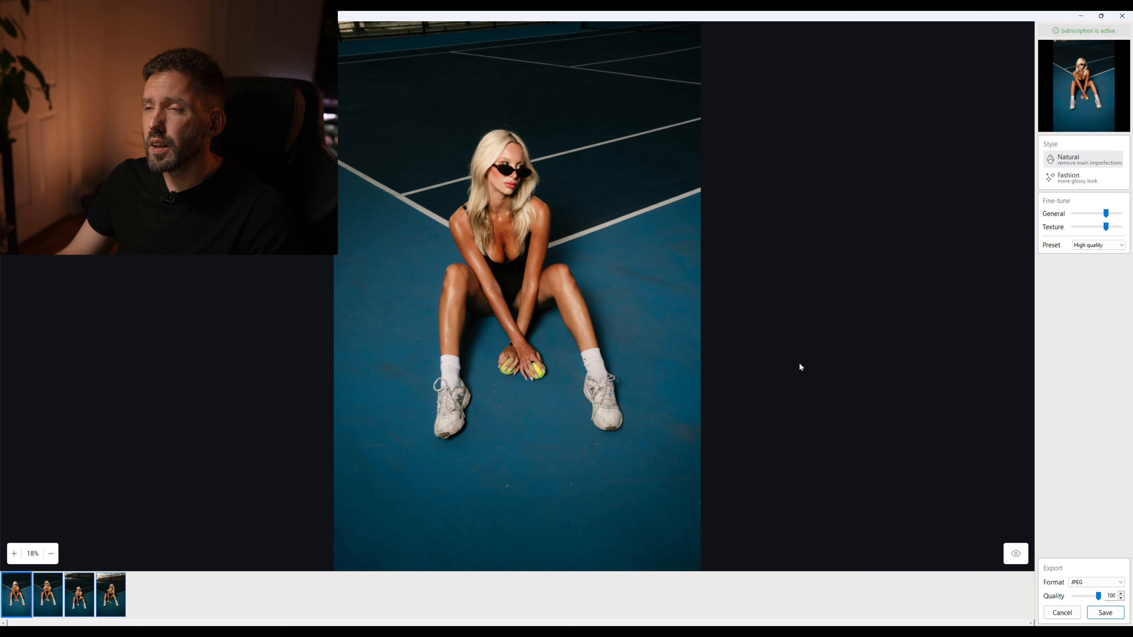
Examine the retouched skin on the woman's arms, knees and legs up close in the Natural style
left_click(446, 309)
scroll(342, 346, "down", 1)
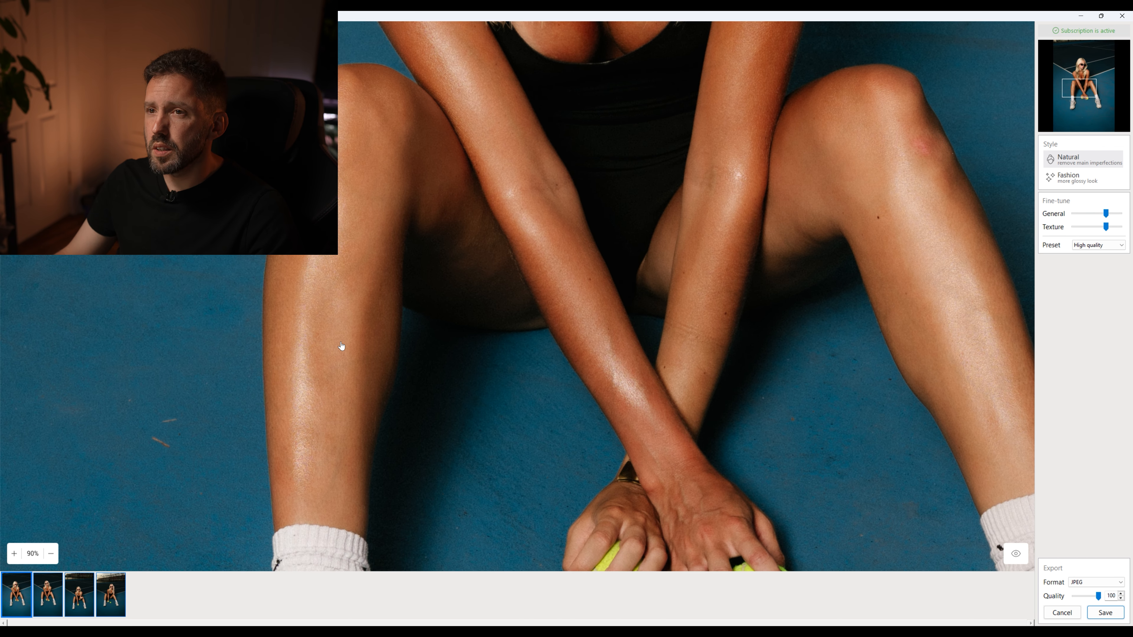
scroll(341, 346, "down", 1)
scroll(293, 409, "up", 2)
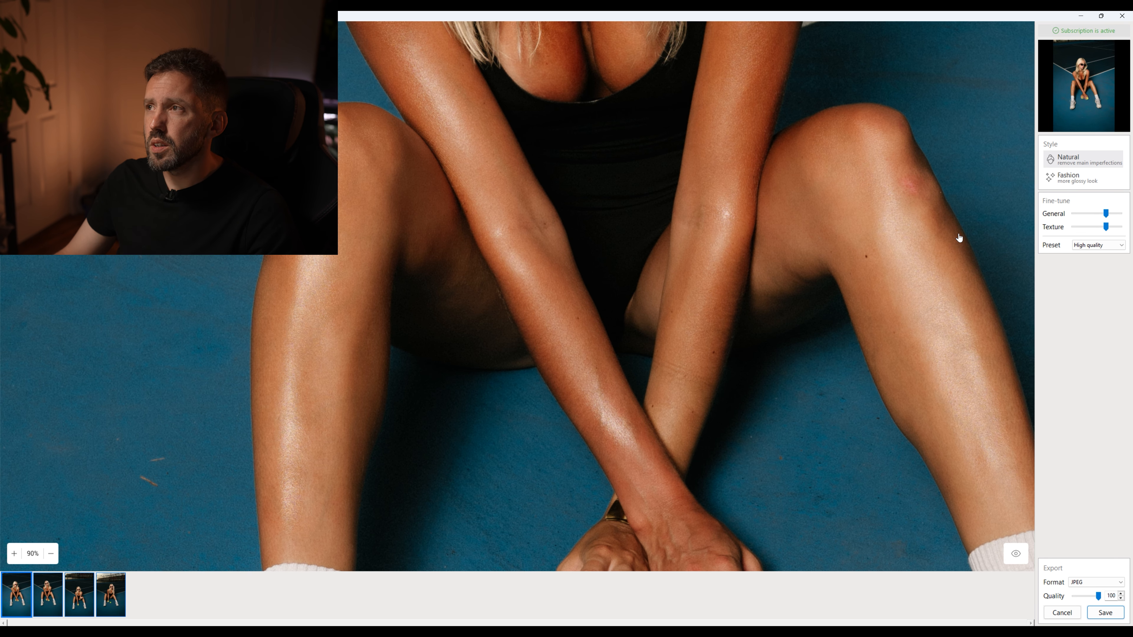
scroll(957, 243, "right", 2)
left_click(1097, 163)
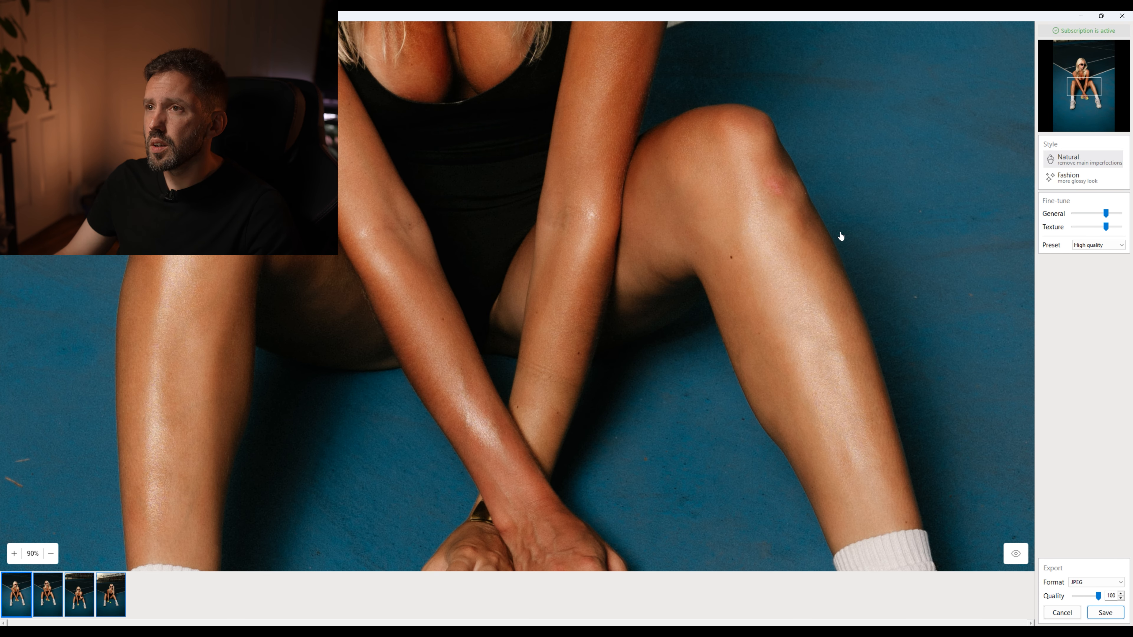
left_click_drag(784, 198, 812, 389)
left_click_drag(750, 281, 809, 235)
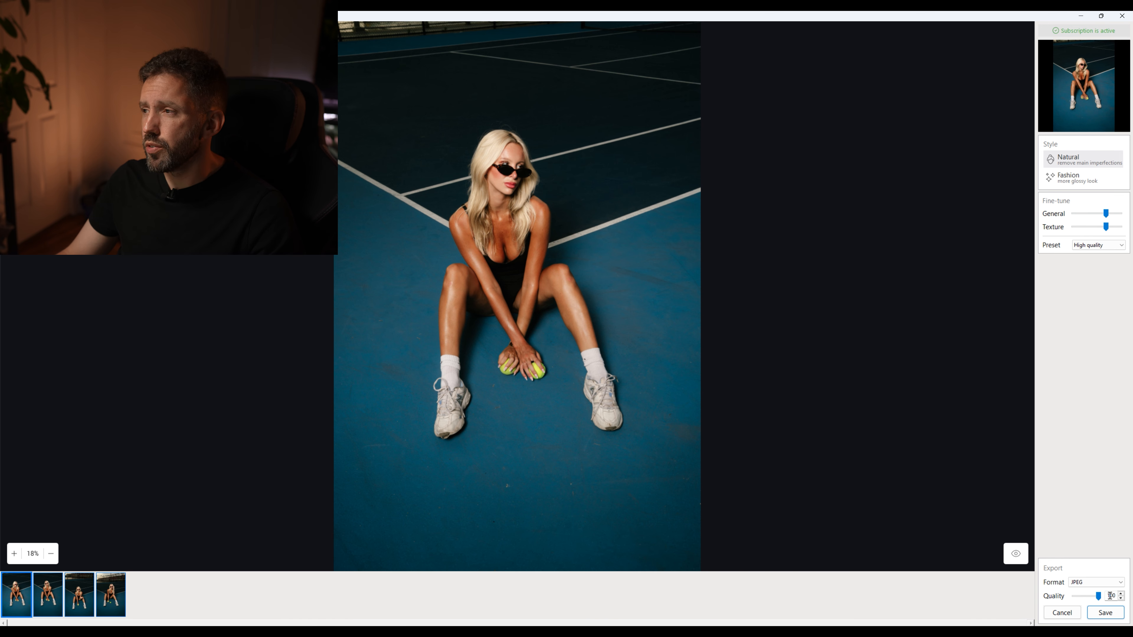
Save the retouched photos to the EXPORT folder as JPEG at quality 100
left_click(1103, 612)
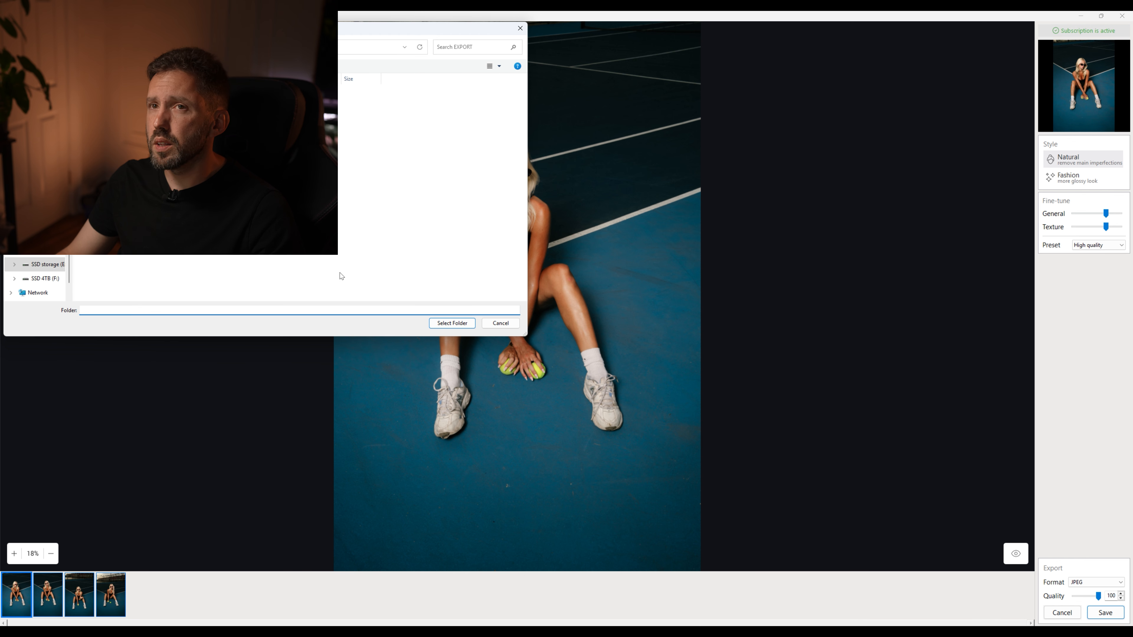
left_click(472, 322)
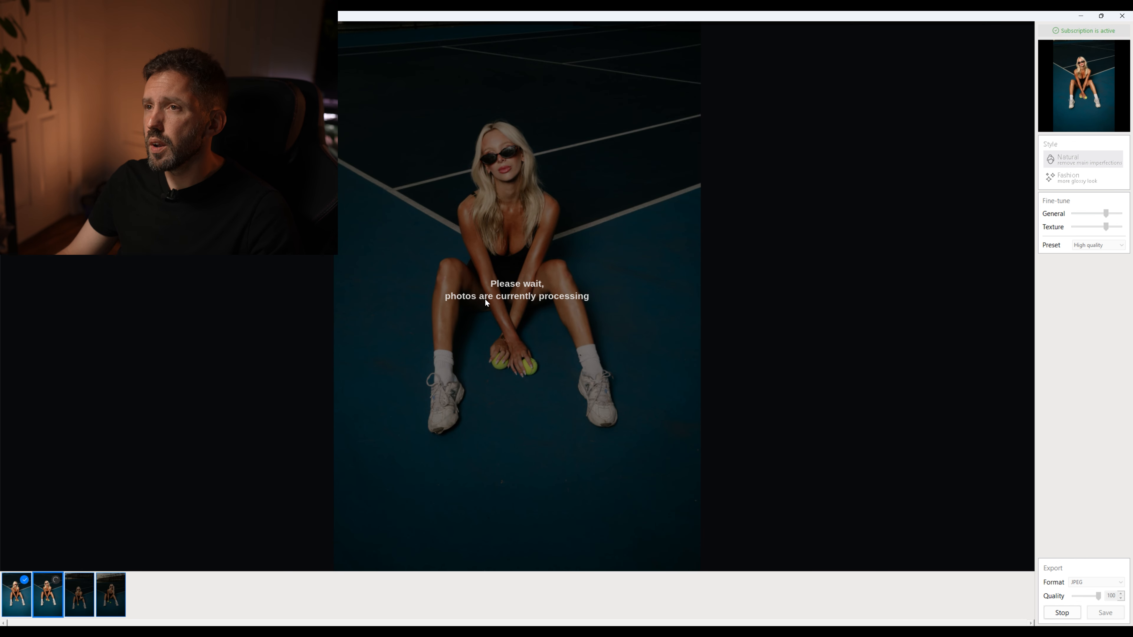